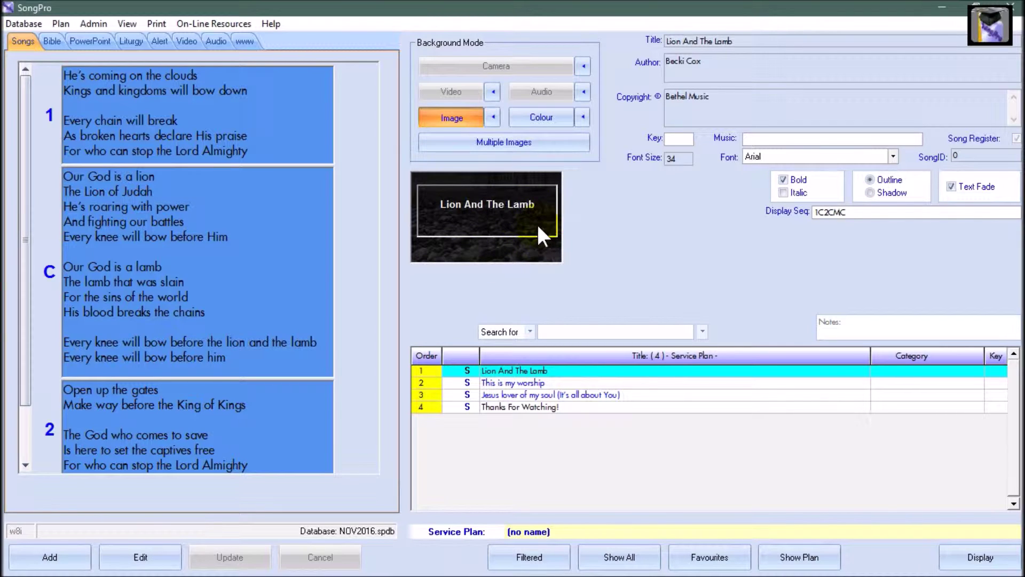
Step: Make the Lakes image shoreham - blessed final.jpg the home page, default song and current song background, and preview the song's display
click(491, 111)
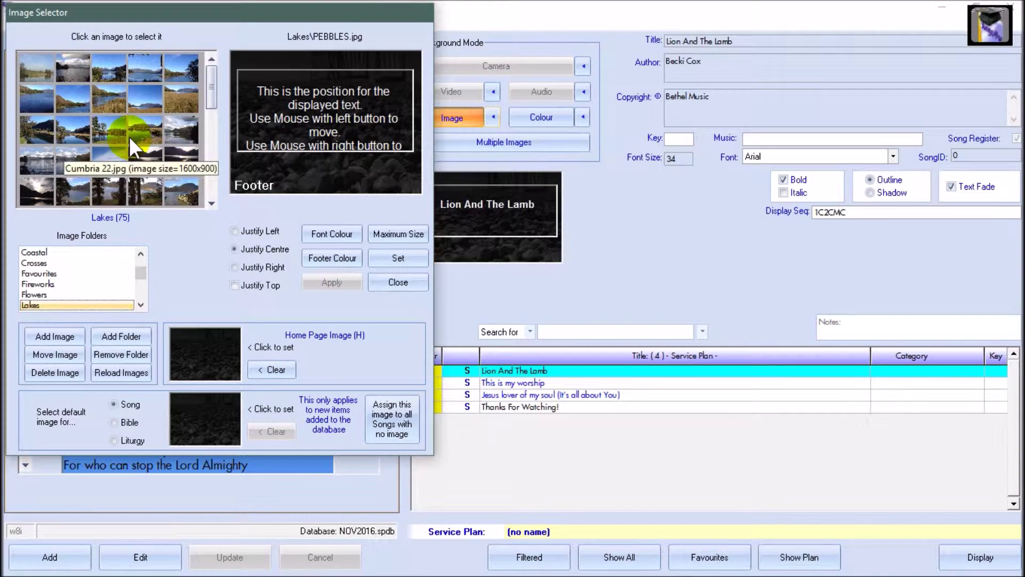
drag(212, 89, 216, 185)
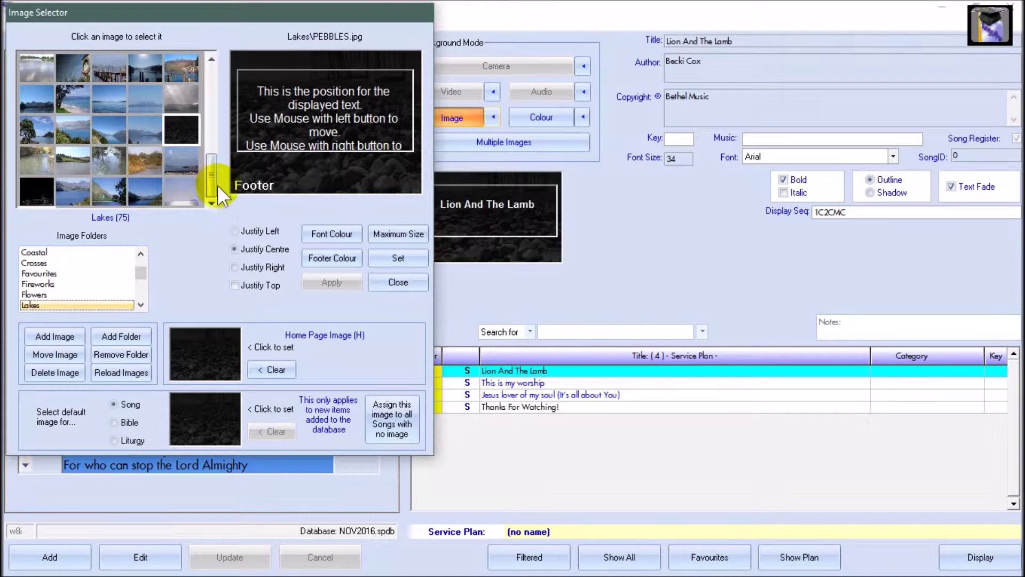
click(39, 194)
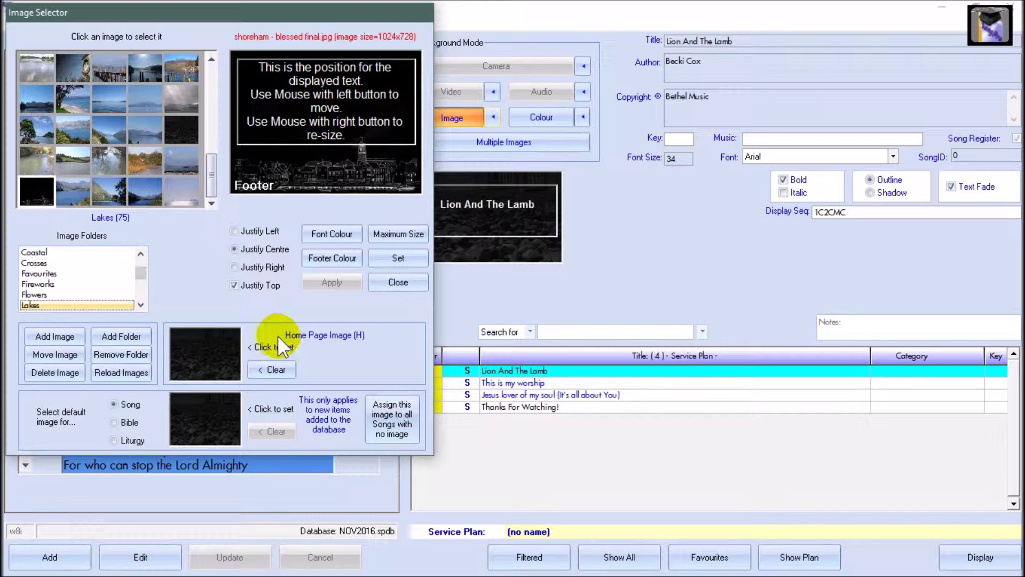
click(200, 368)
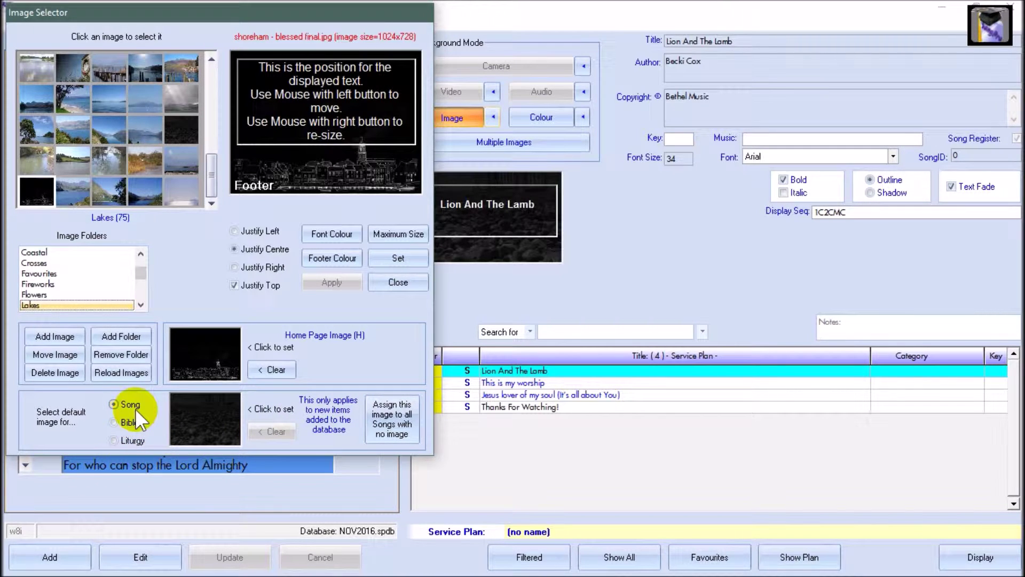
click(226, 411)
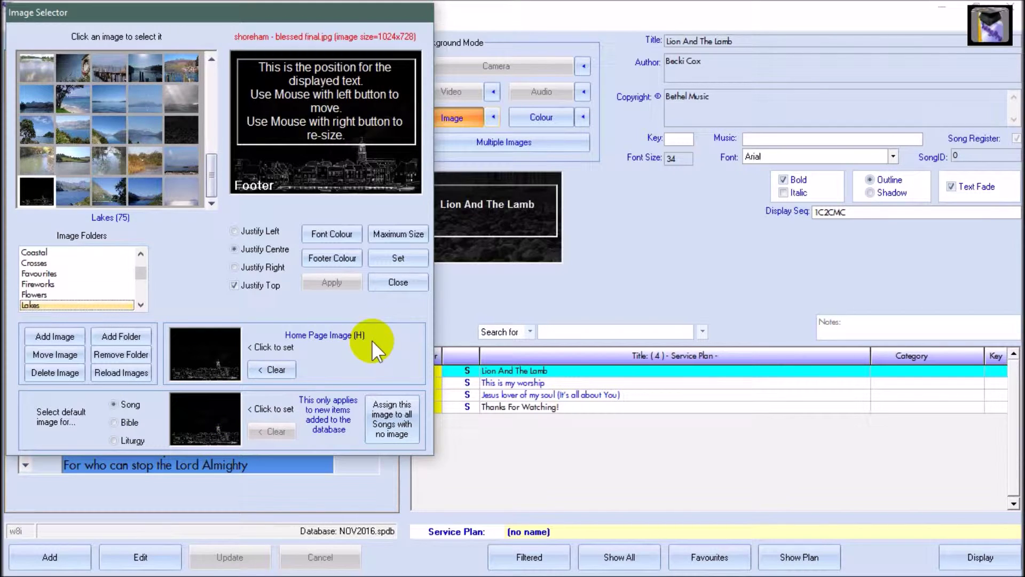
click(395, 258)
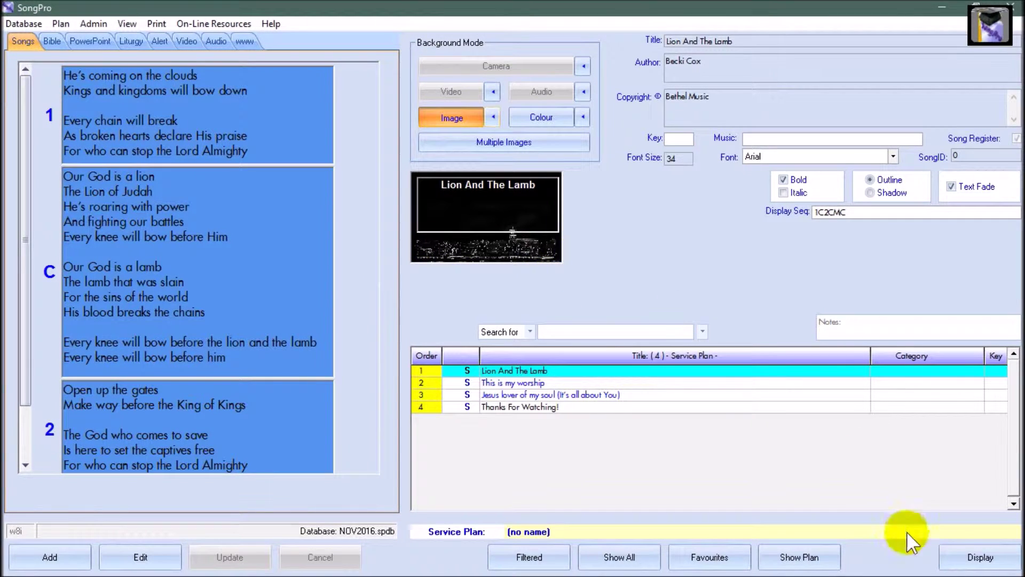
click(956, 556)
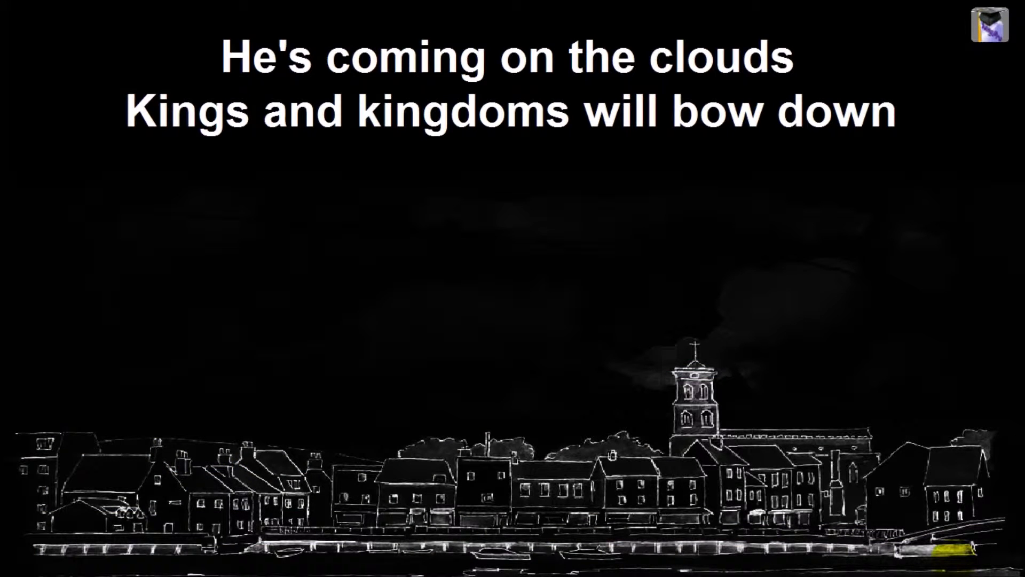
key(Escape)
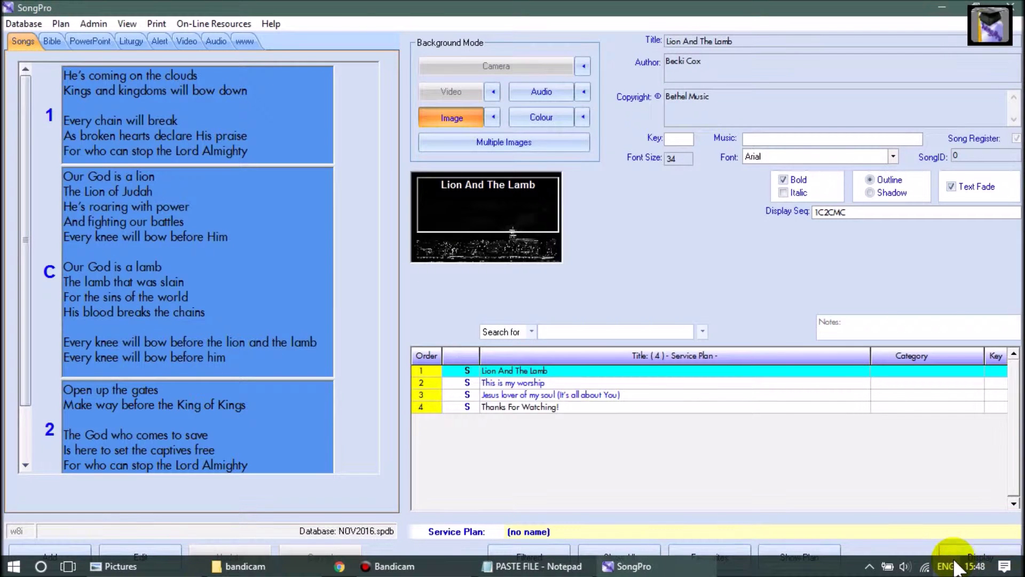
Step: Add the songprothumb image from the Desktop to the Lakes image folder
click(341, 207)
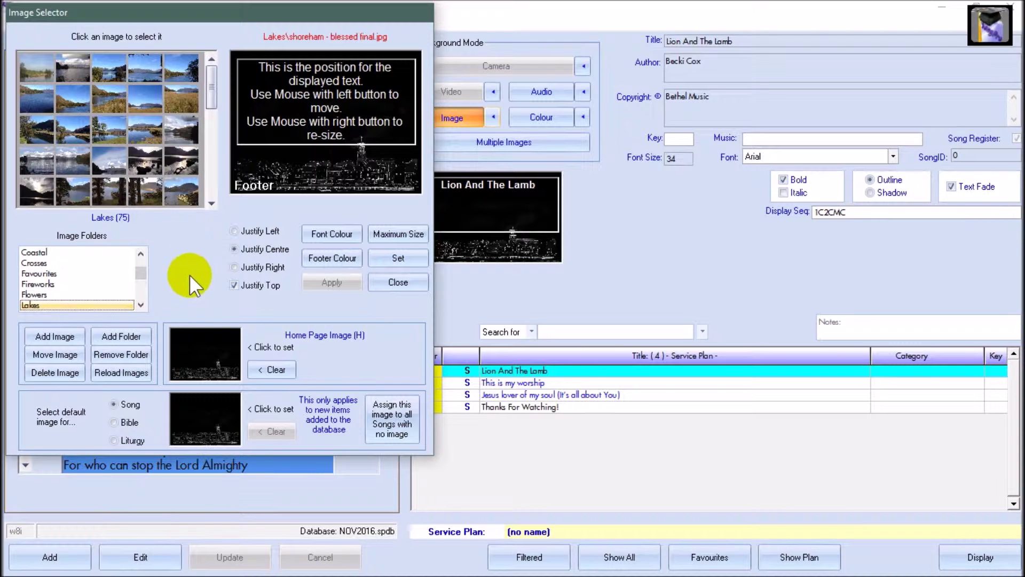
click(63, 341)
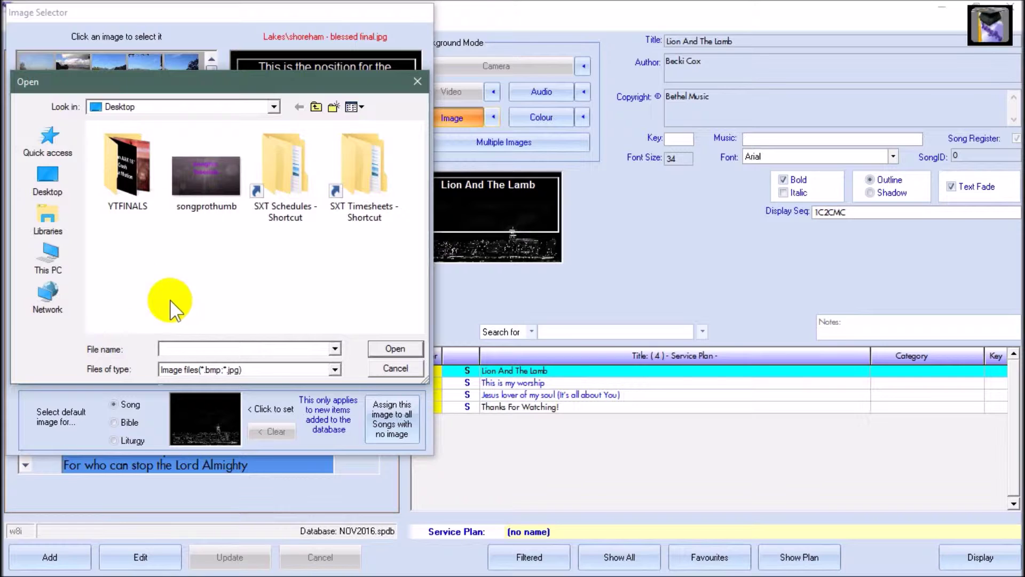
click(333, 371)
click(334, 372)
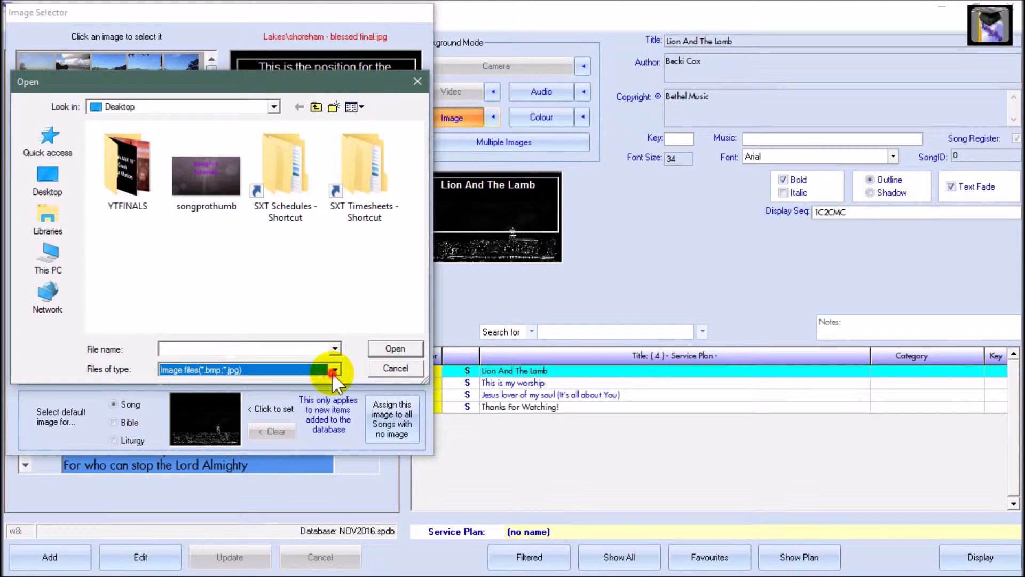
click(216, 173)
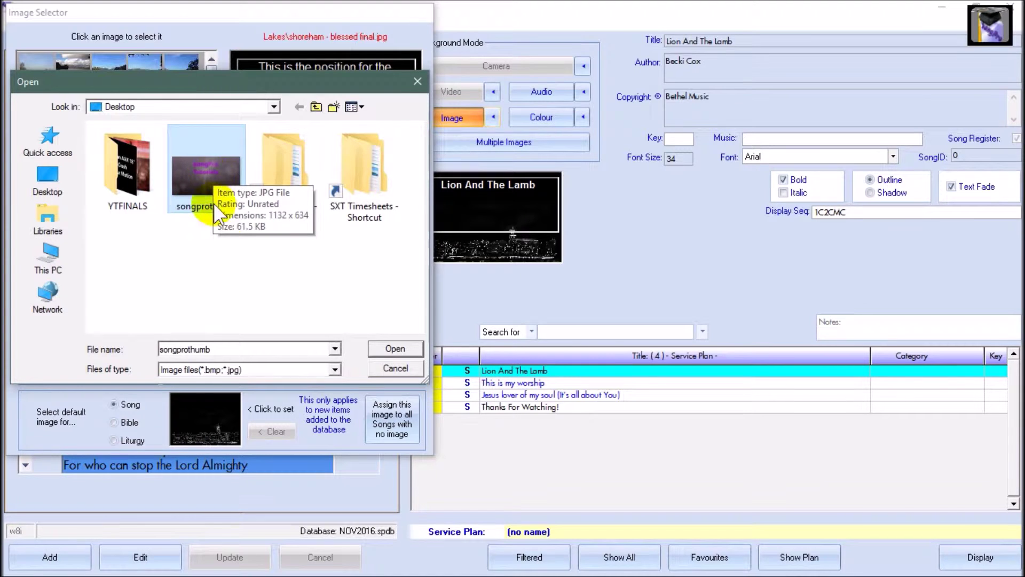
click(383, 347)
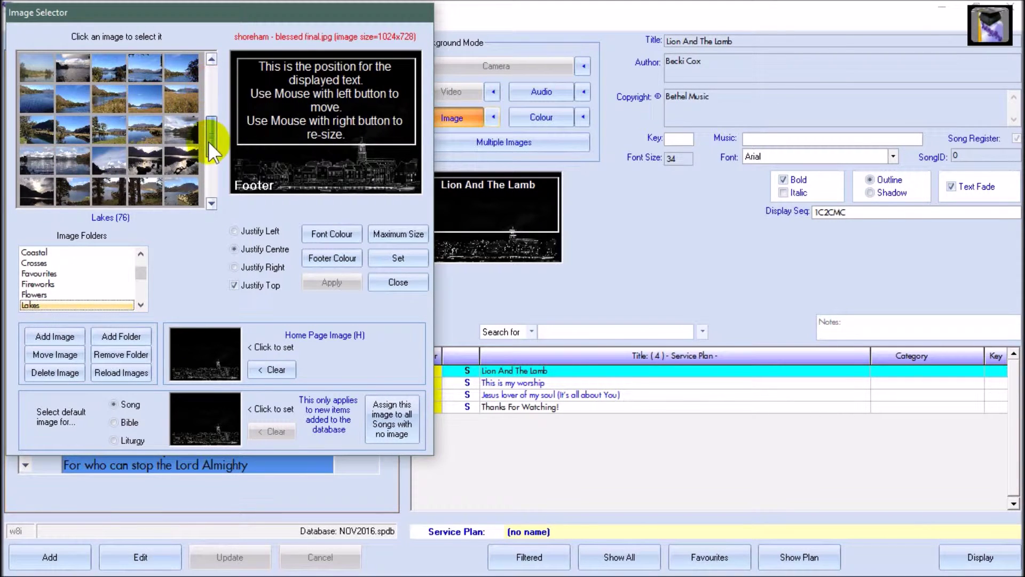
Step: Shift songprothumb.jpg's text area slightly up, make it the home page, default song and current song background, and preview the display
scroll(210, 191, down, 3)
click(182, 160)
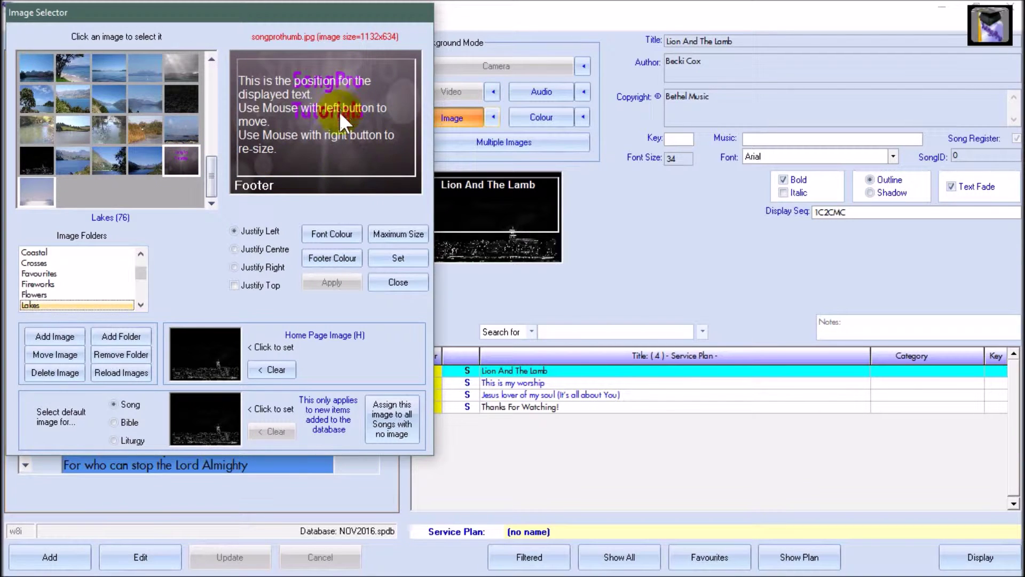
drag(333, 174, 334, 167)
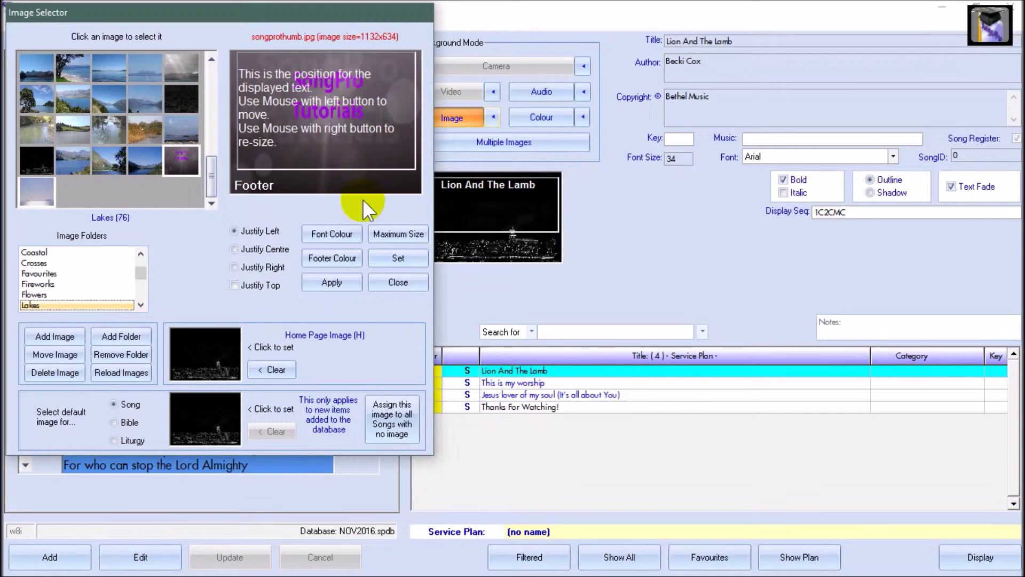
click(195, 362)
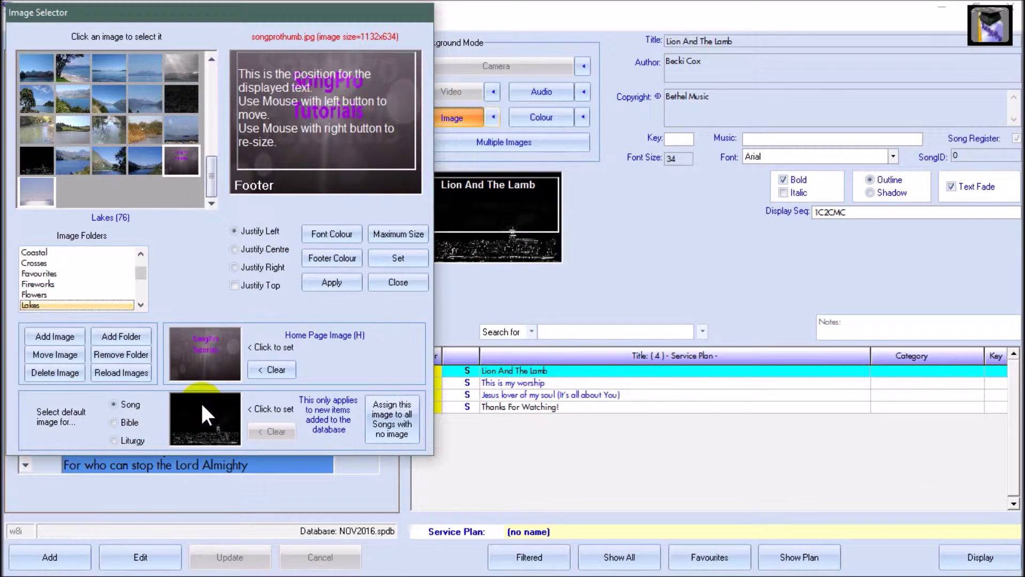
click(201, 403)
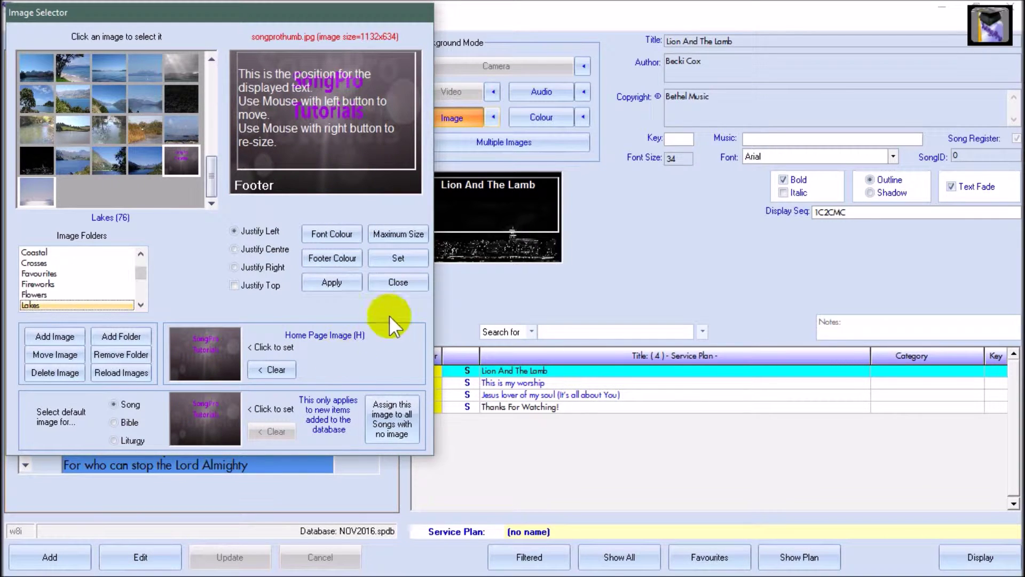
click(401, 262)
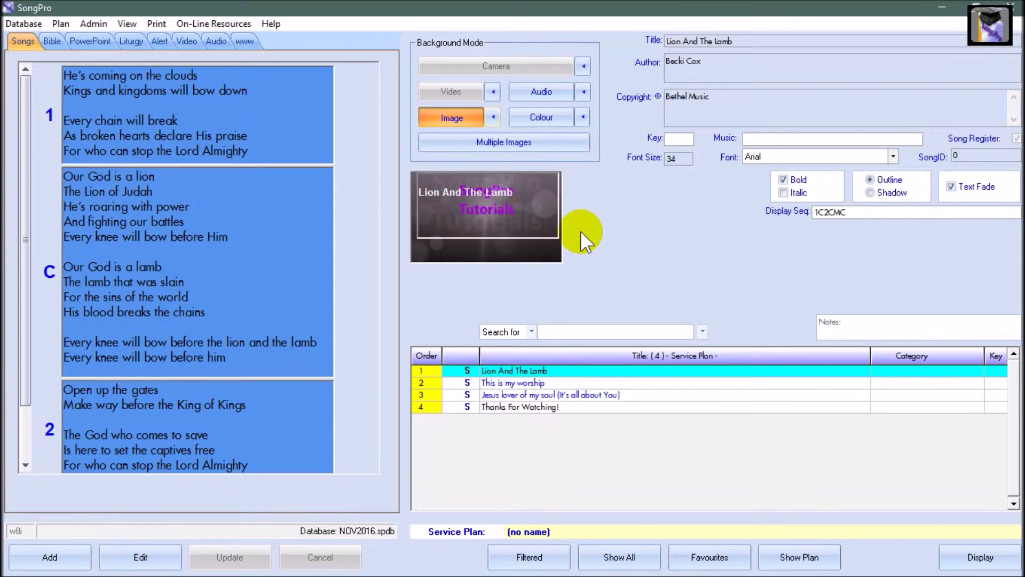
click(949, 557)
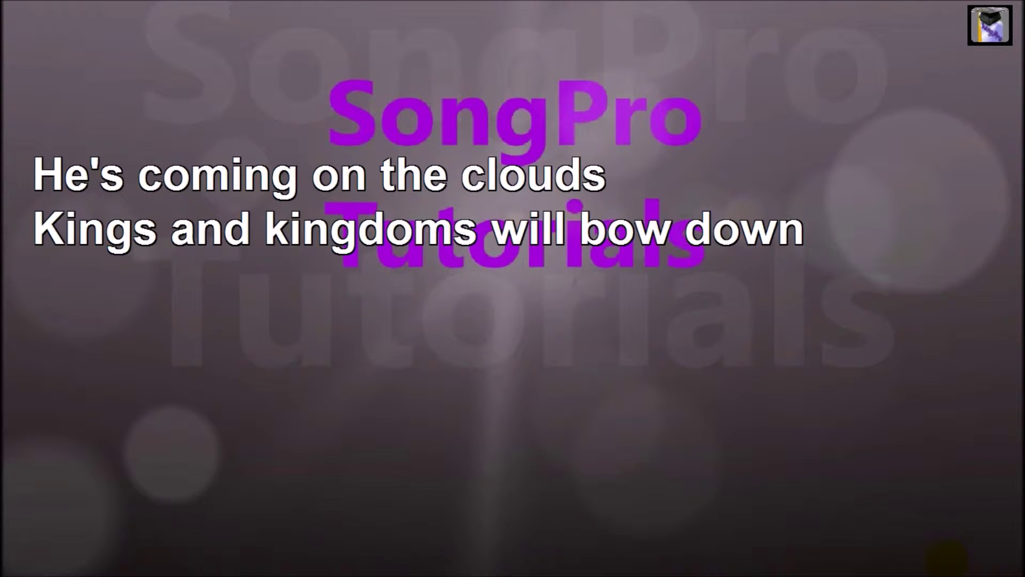
key(Escape)
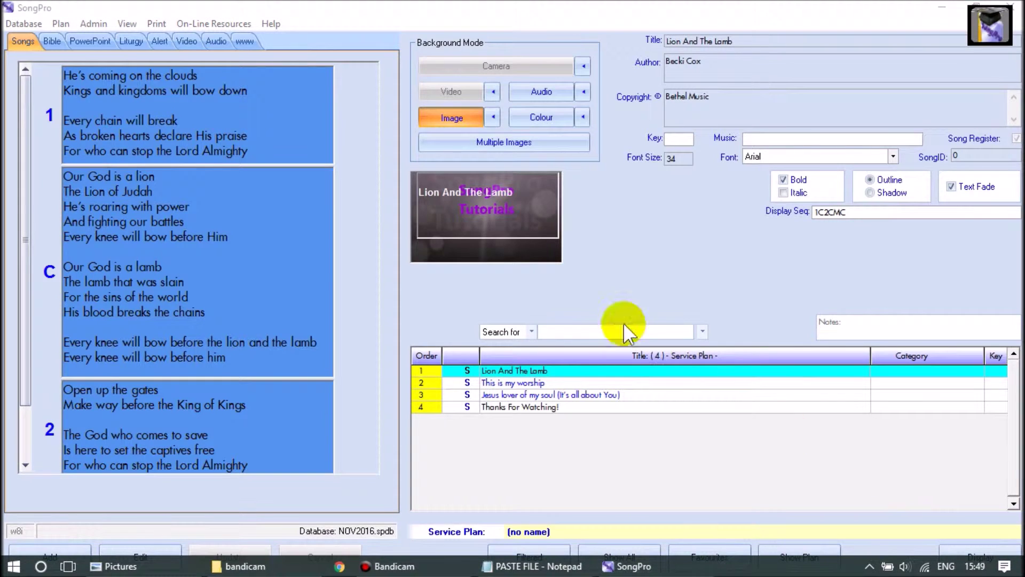
Step: Make the Lakes image PEBBLES.jpg the home page image, the default song image and the background of Lion And The Lamb
click(490, 117)
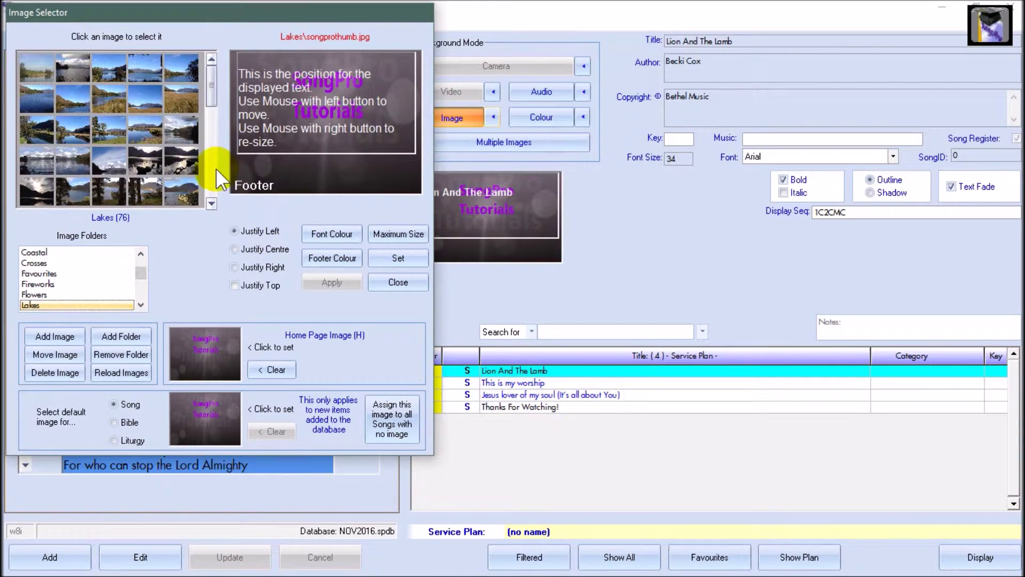
drag(214, 92, 210, 187)
click(179, 98)
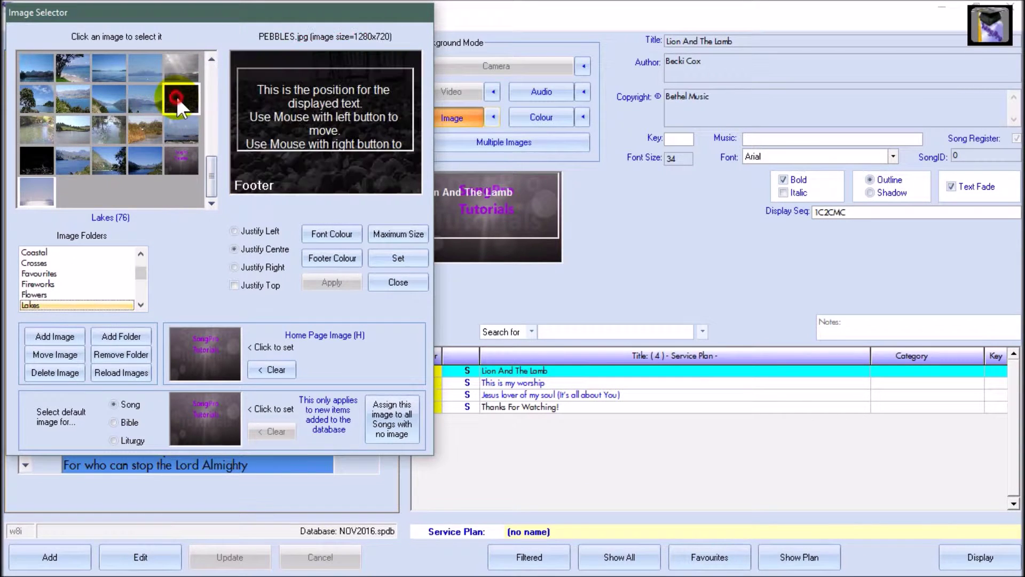
click(219, 355)
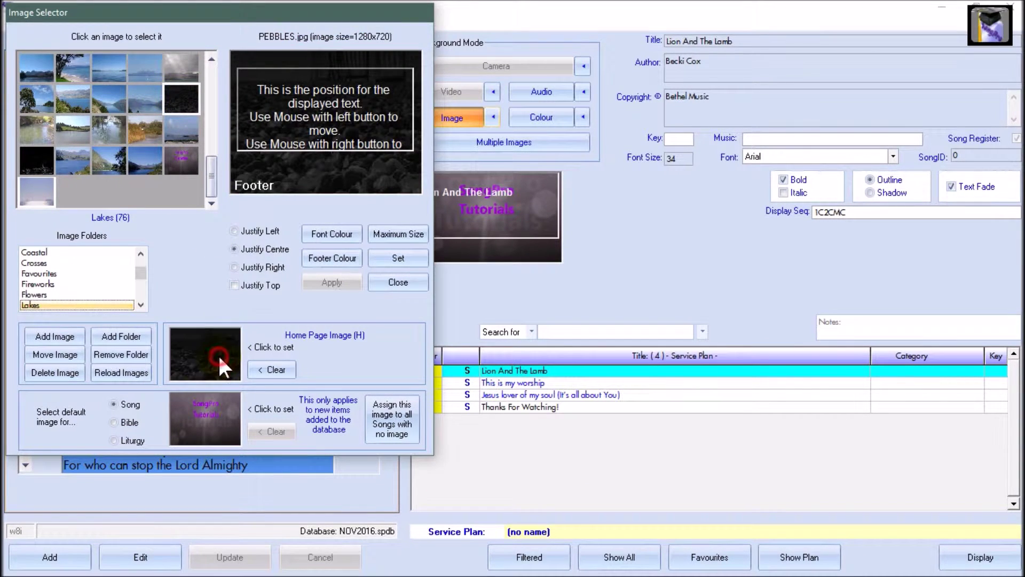
click(211, 416)
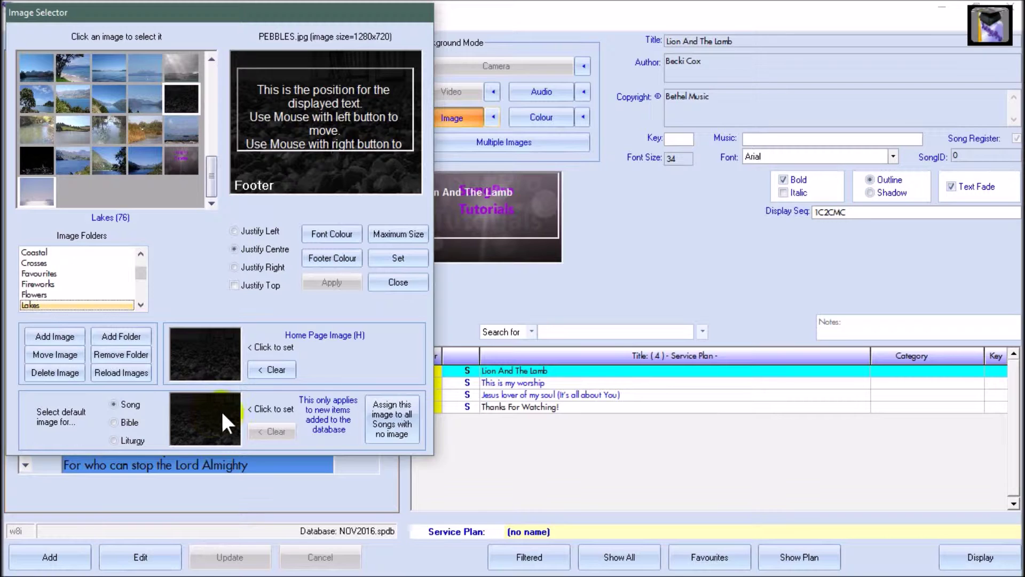
click(413, 259)
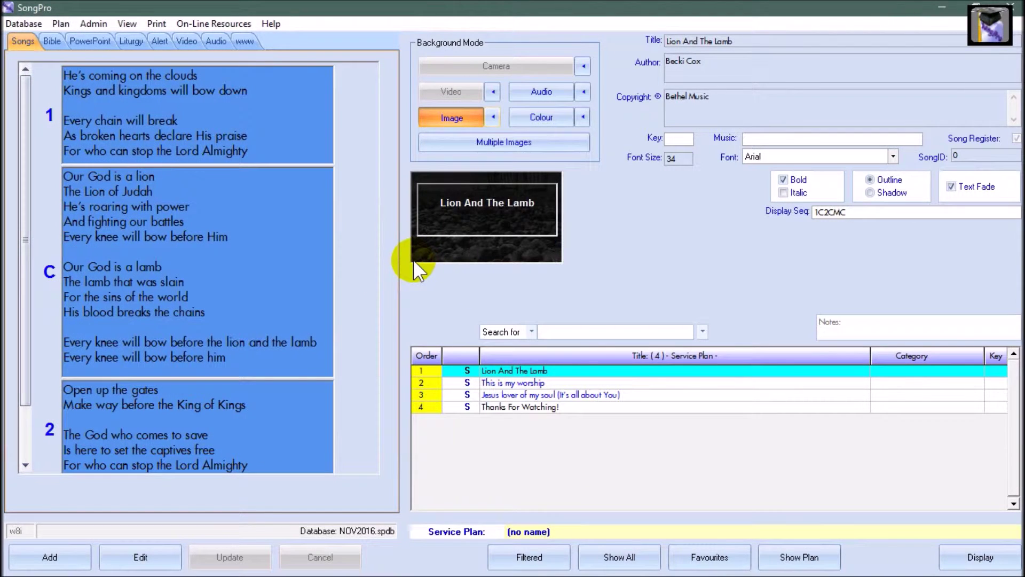
Step: Examine the option in the image settings that assigns the chosen image to all songs with no image
click(492, 117)
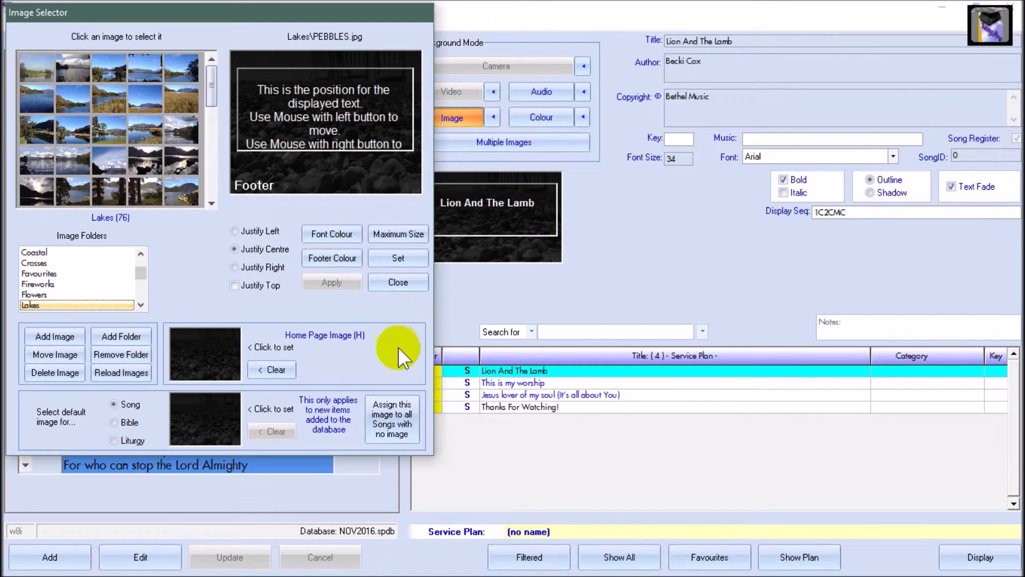
mouse_move(395, 425)
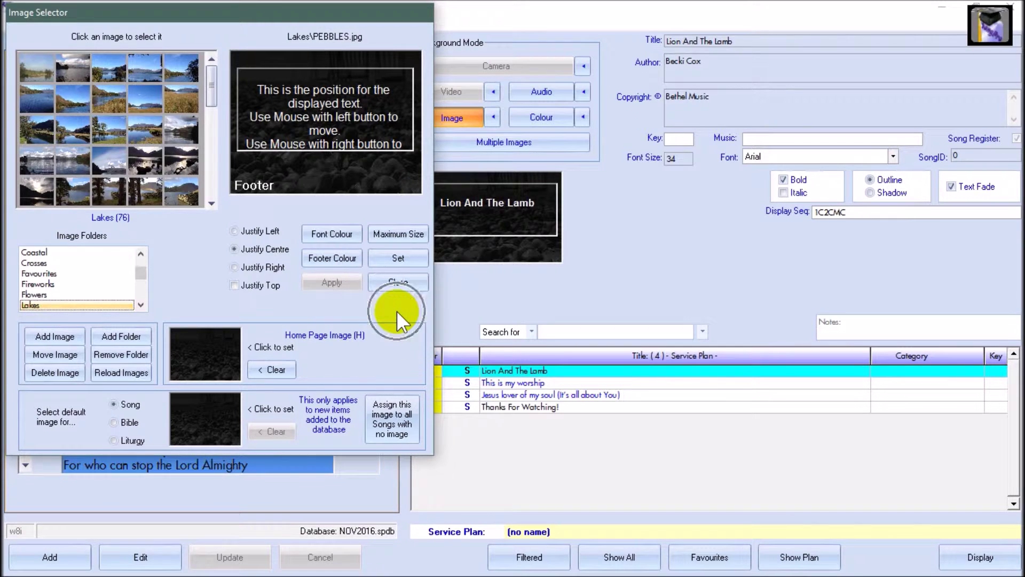
click(405, 283)
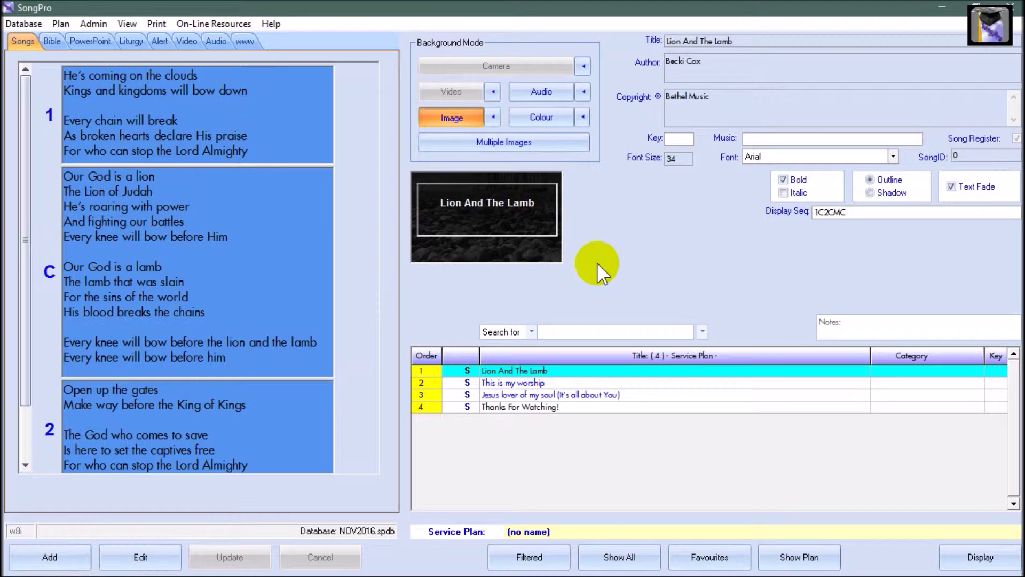
Step: Compare the Colour and Image background modes for Lion And The Lamb, leaving the song on Colour
click(555, 117)
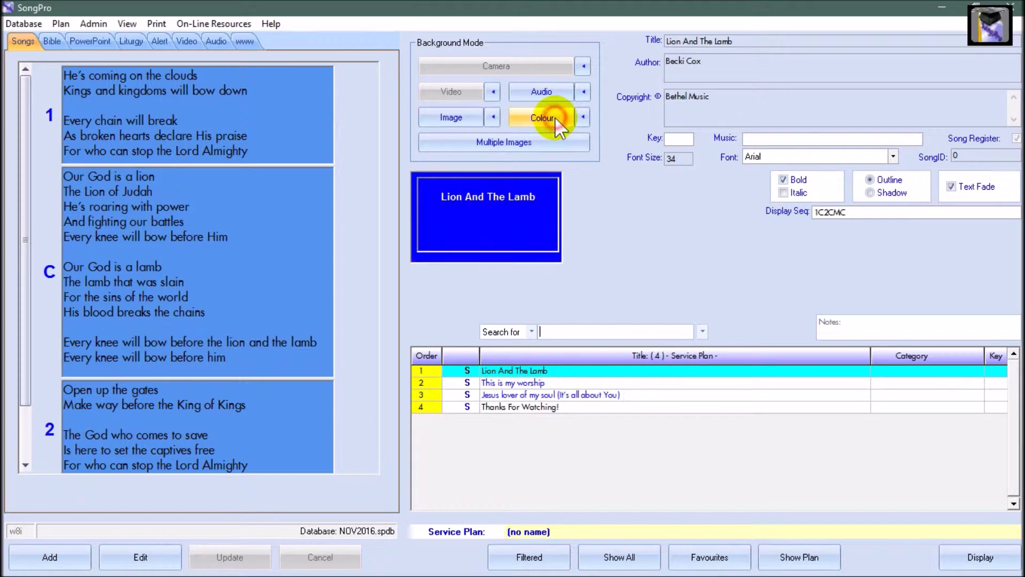
click(468, 120)
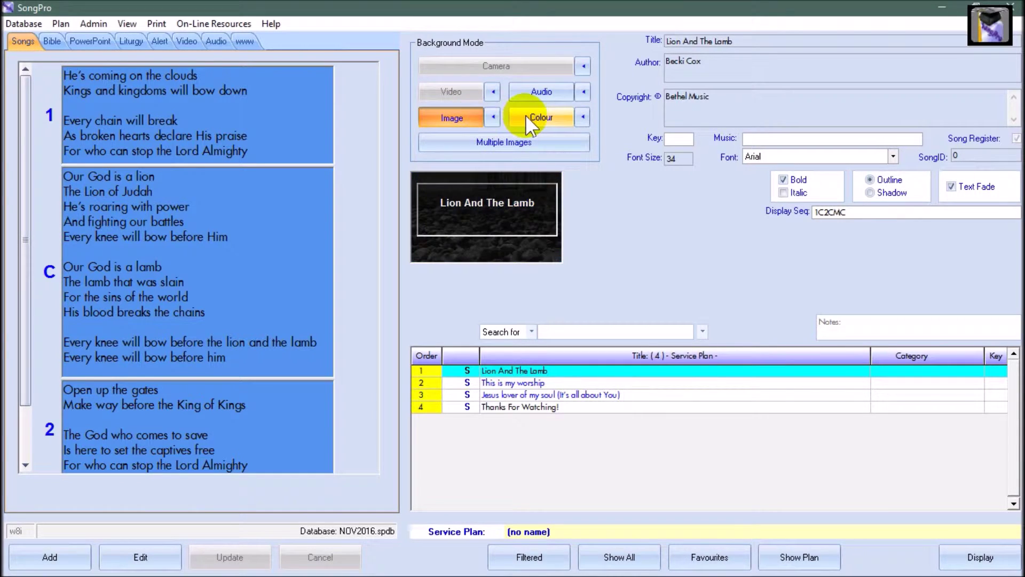
click(527, 114)
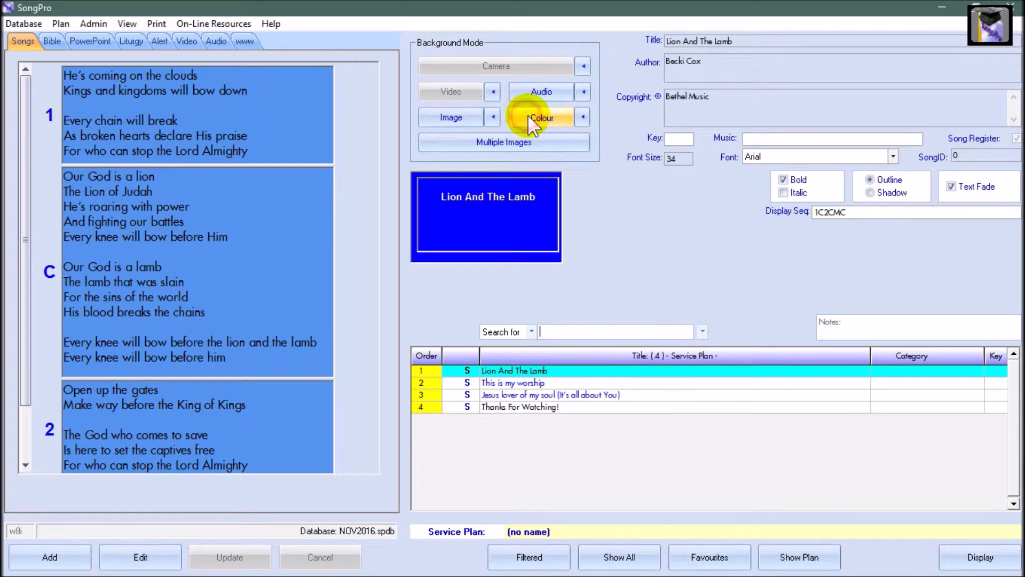
Step: Set Lion And The Lamb's background colour to red, assign it to the song and preview the full-screen display
click(583, 117)
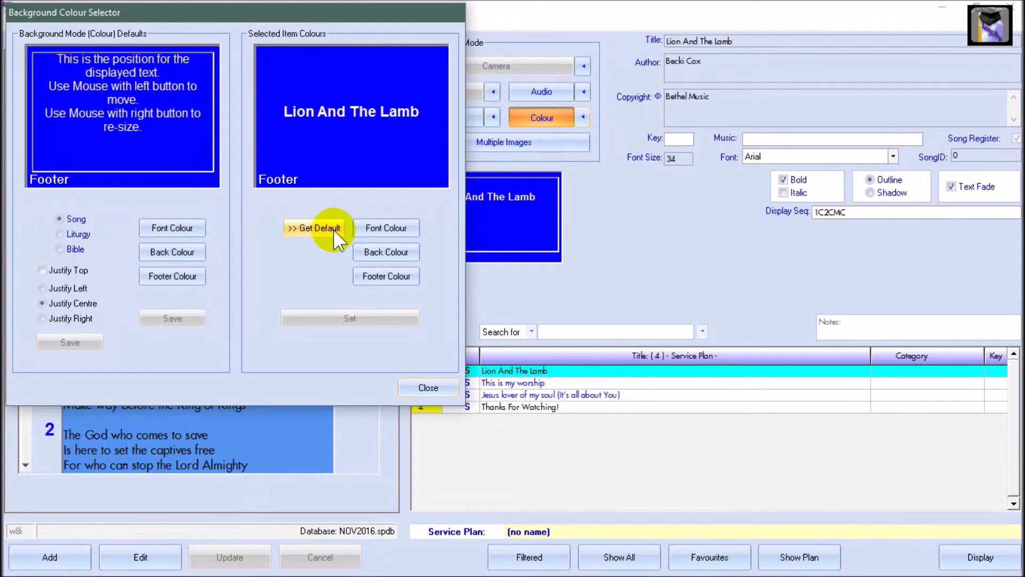
click(367, 254)
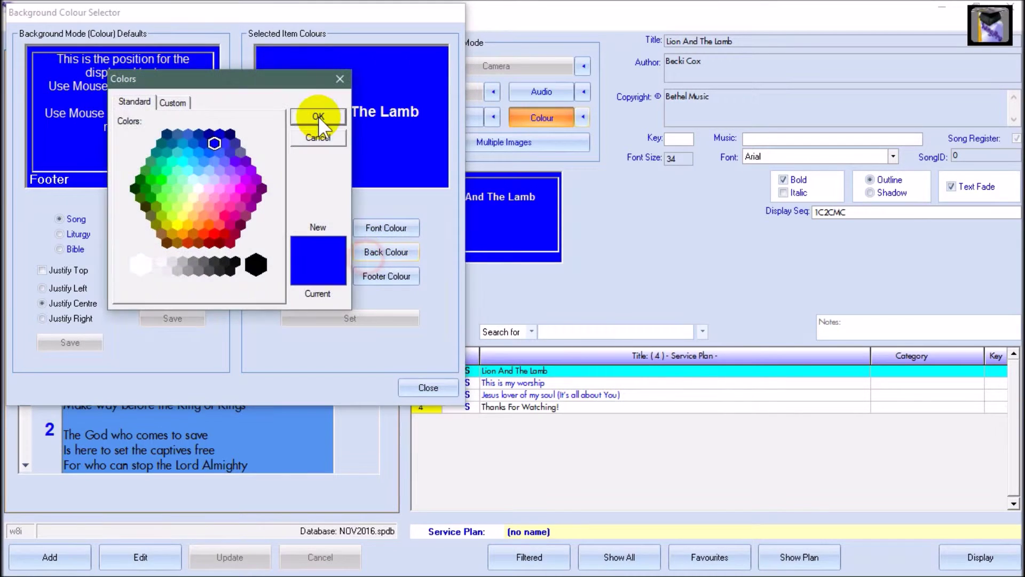
click(214, 234)
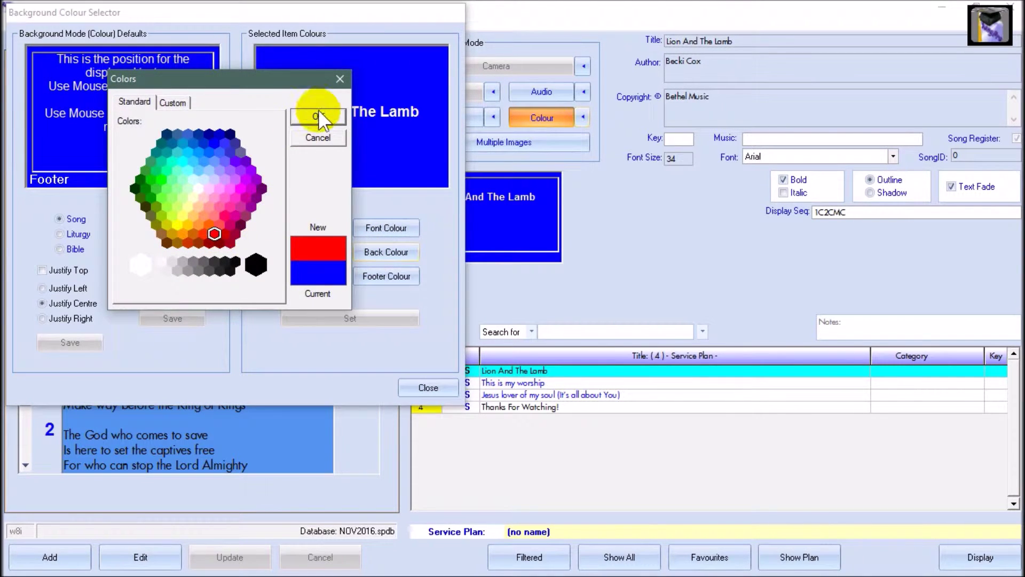
click(319, 113)
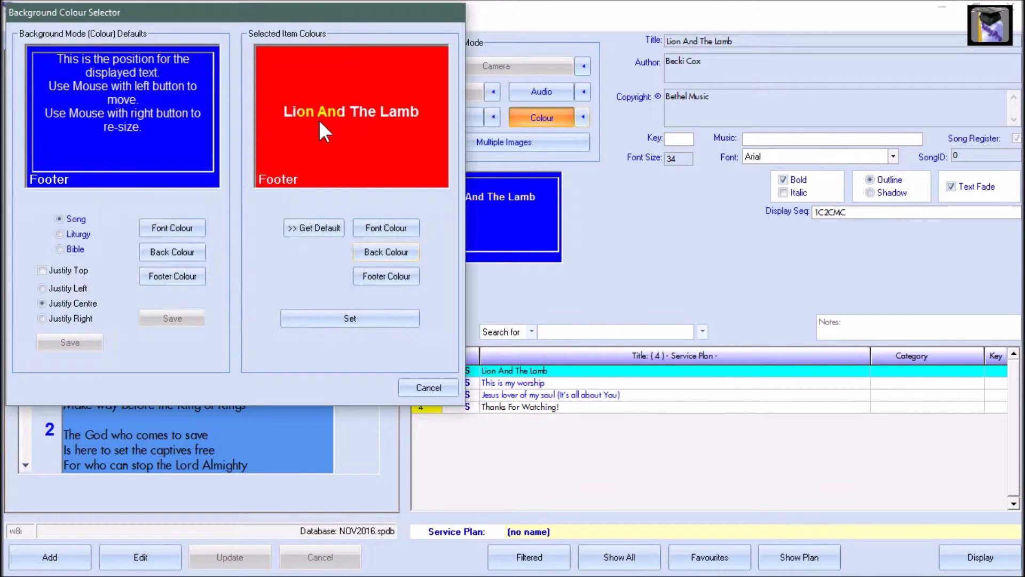
click(377, 321)
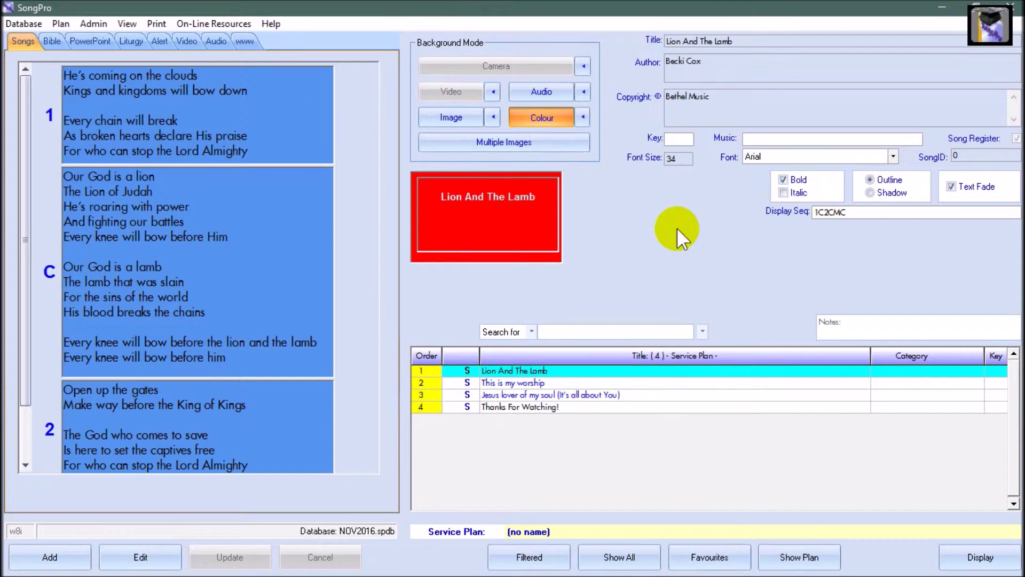
click(981, 559)
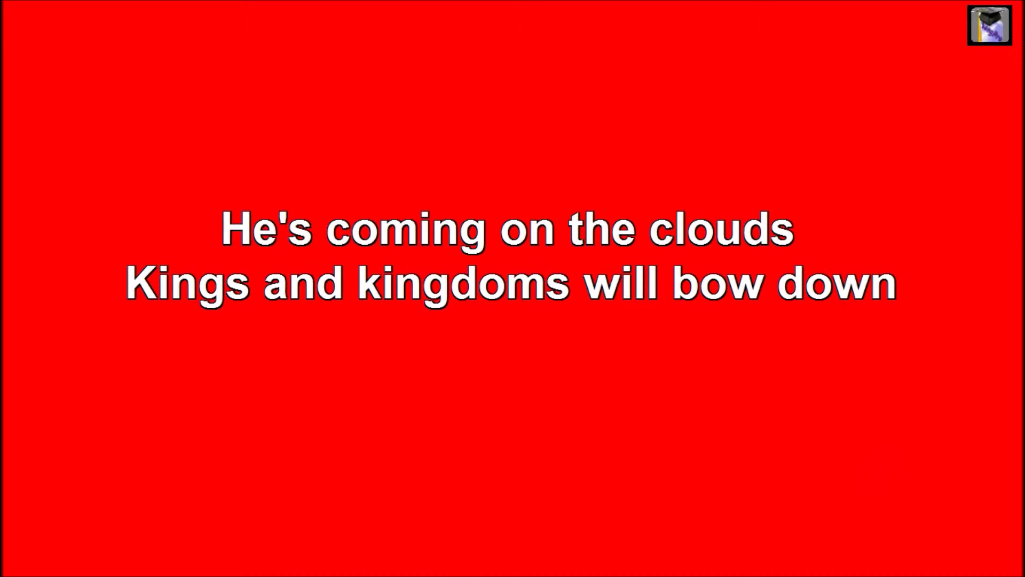
key(Escape)
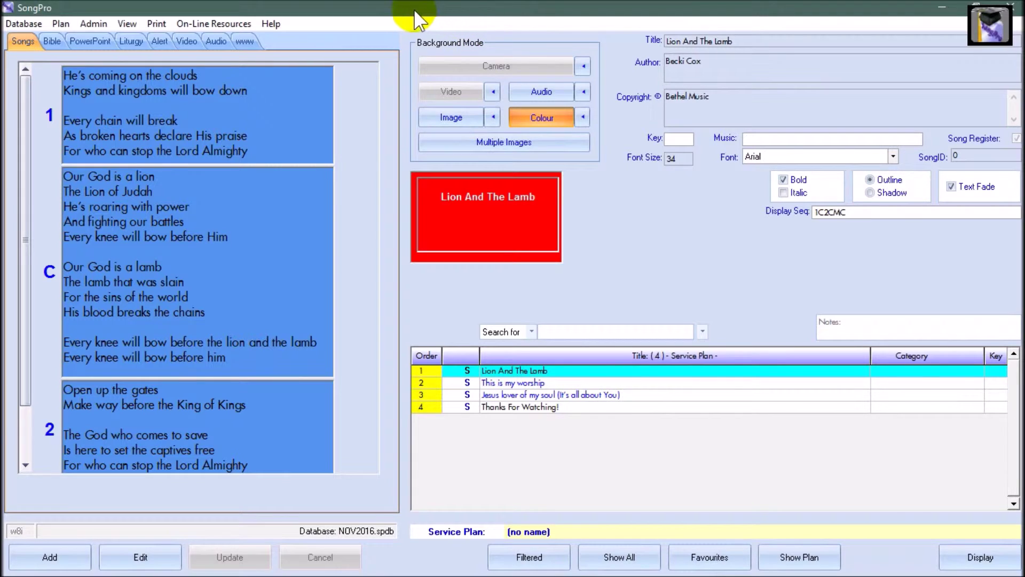
Step: Look at the Image Selector for the current song and close it without changing anything
click(126, 25)
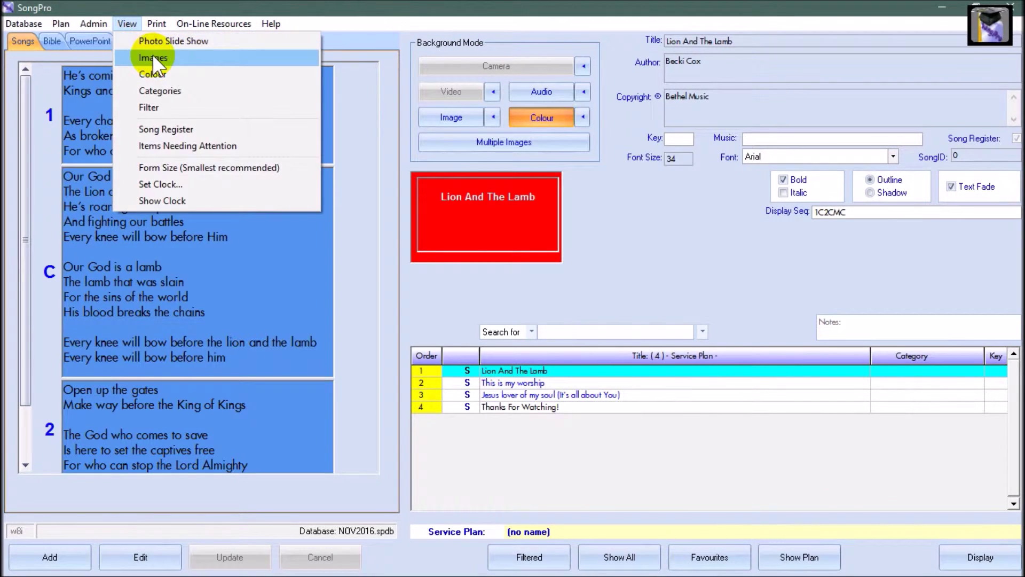
click(185, 60)
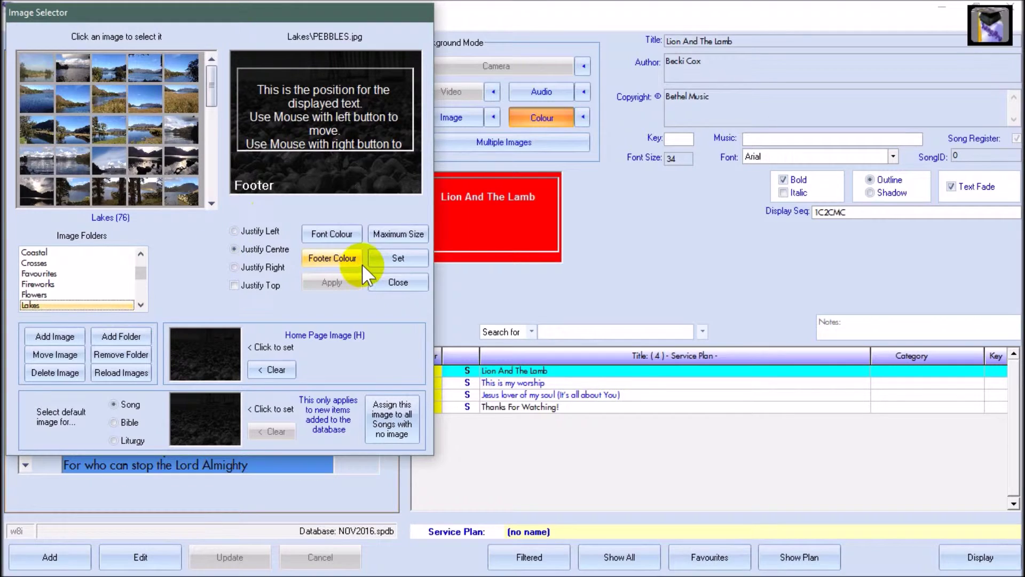
click(395, 281)
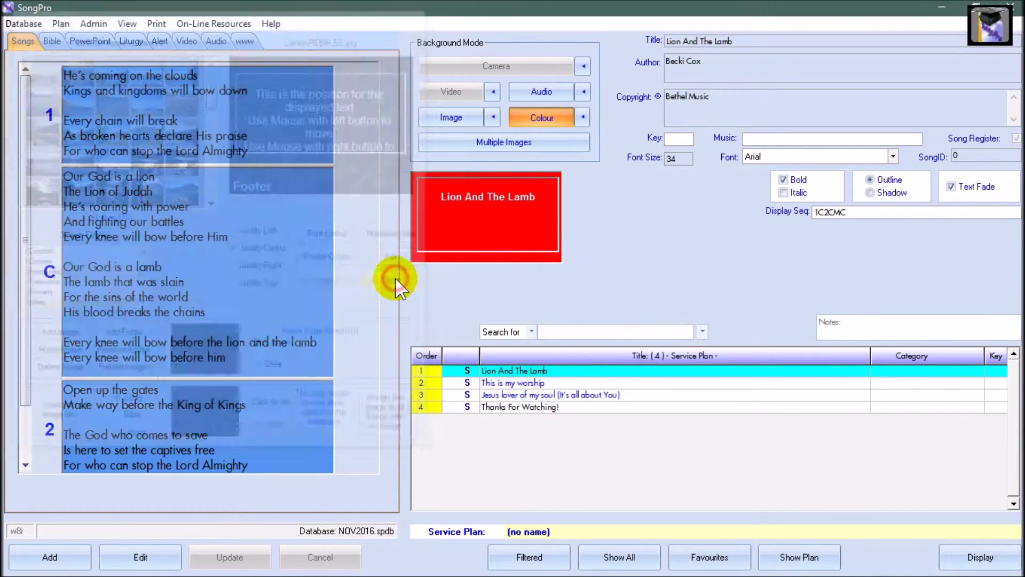
Step: Check the backgrounds of the other songs in the list and return to Lion And The Lamb
click(613, 296)
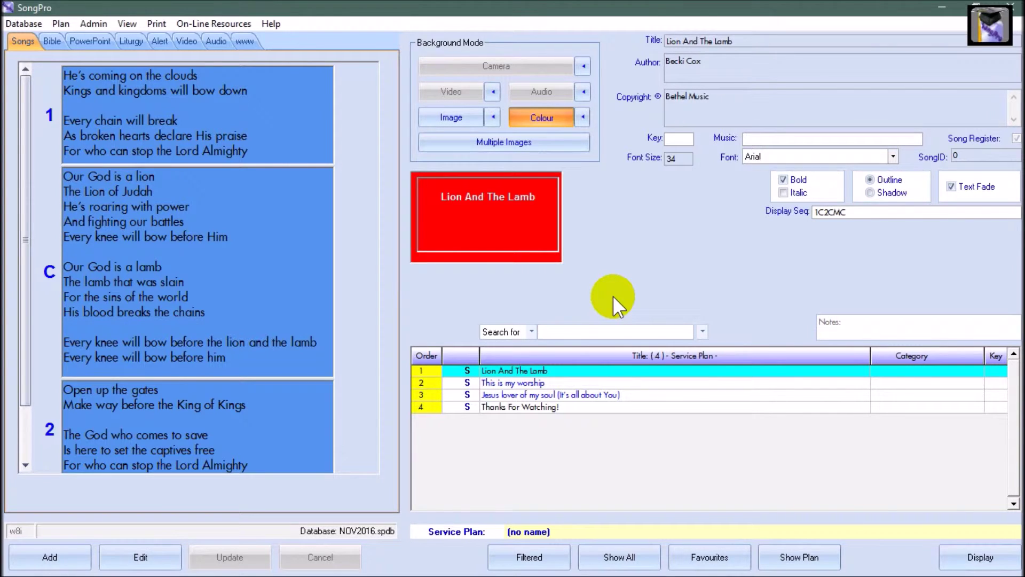
click(575, 381)
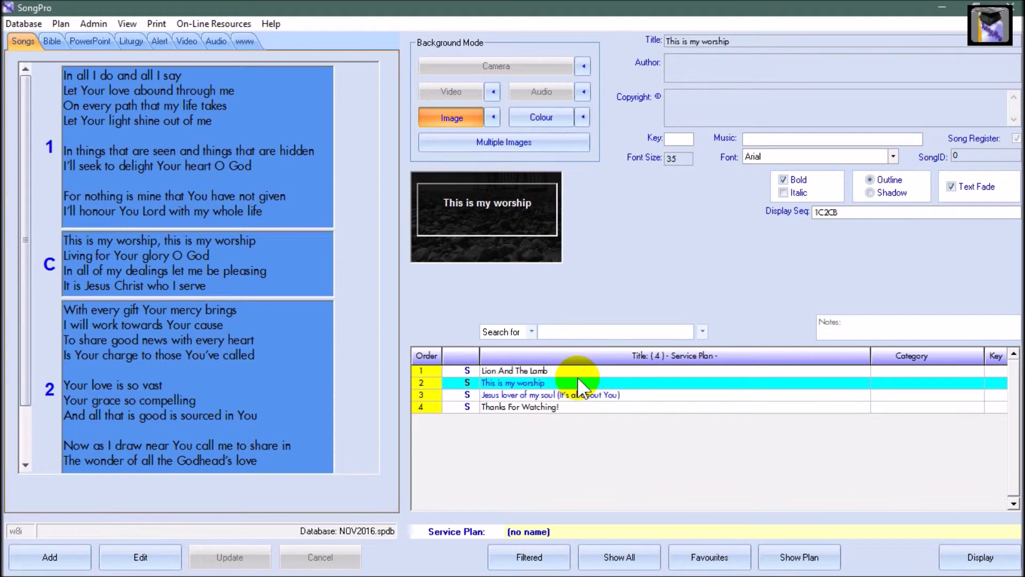
click(547, 395)
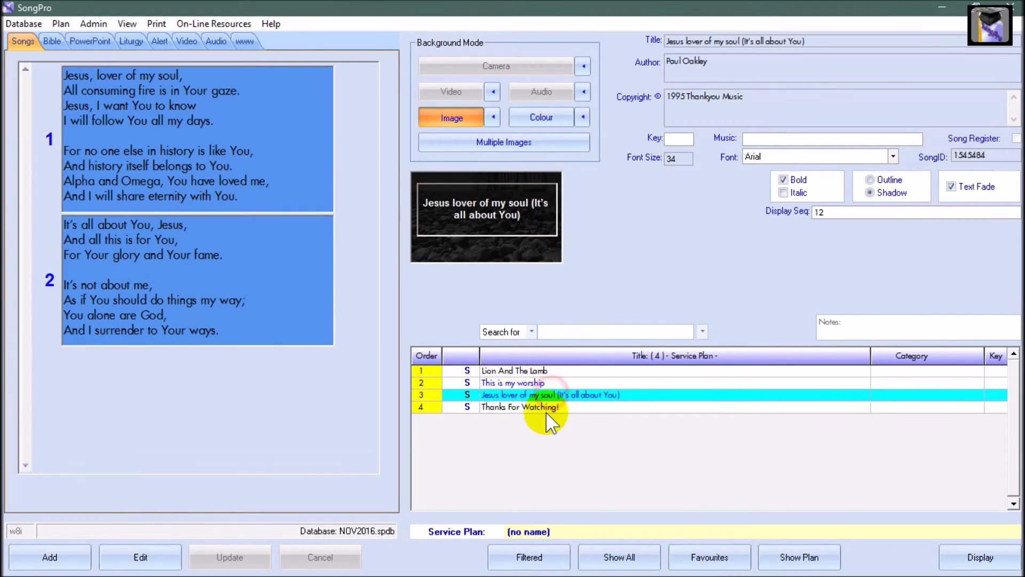
click(543, 407)
click(560, 370)
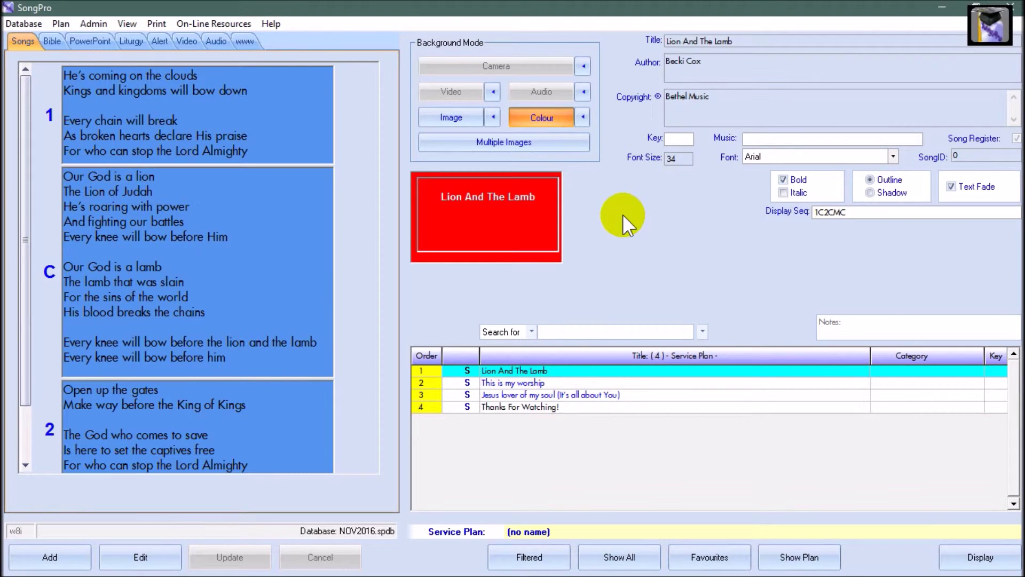
Step: Switch Lion And The Lamb to the Image background mode and compare it with the next two songs in the list
click(459, 119)
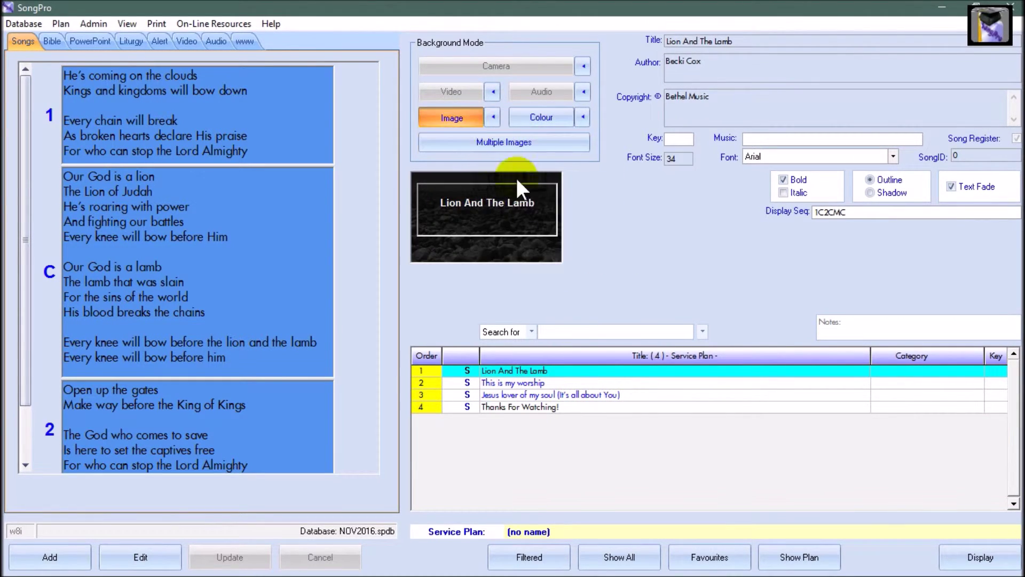
click(549, 382)
click(550, 394)
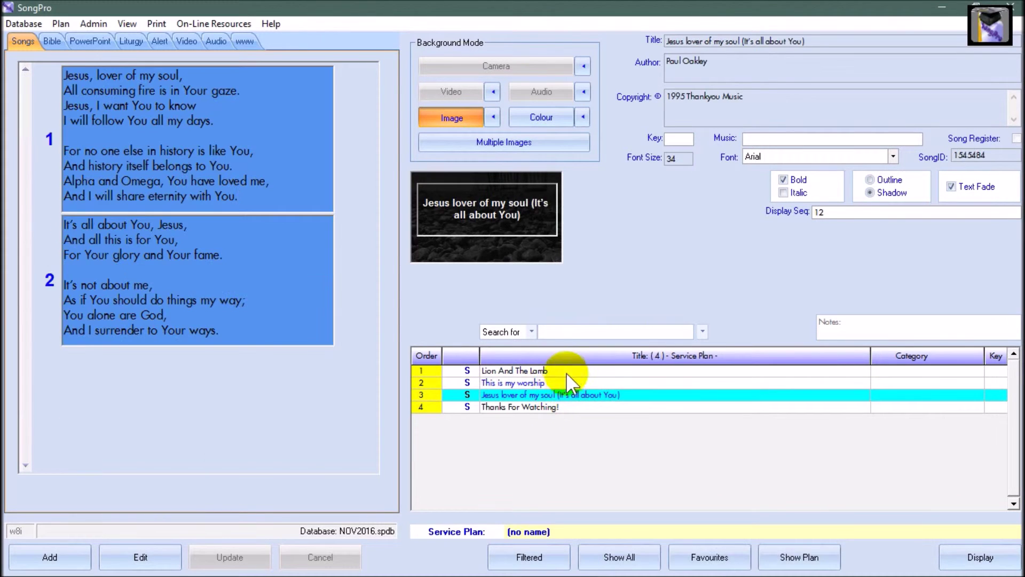
click(568, 371)
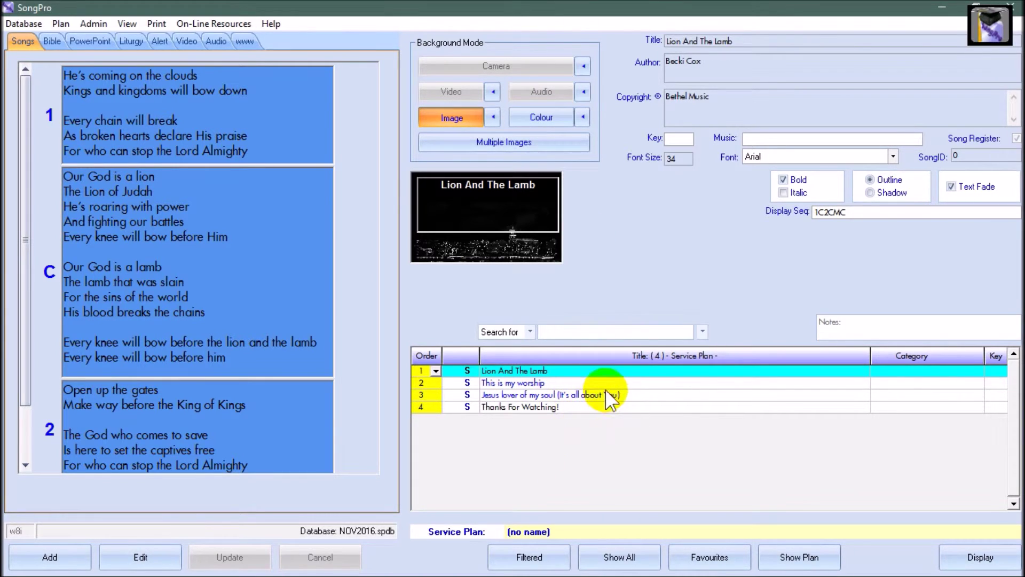
Step: Enable the option Ask 'Apply to all items in the list?'
mouse_move(609, 395)
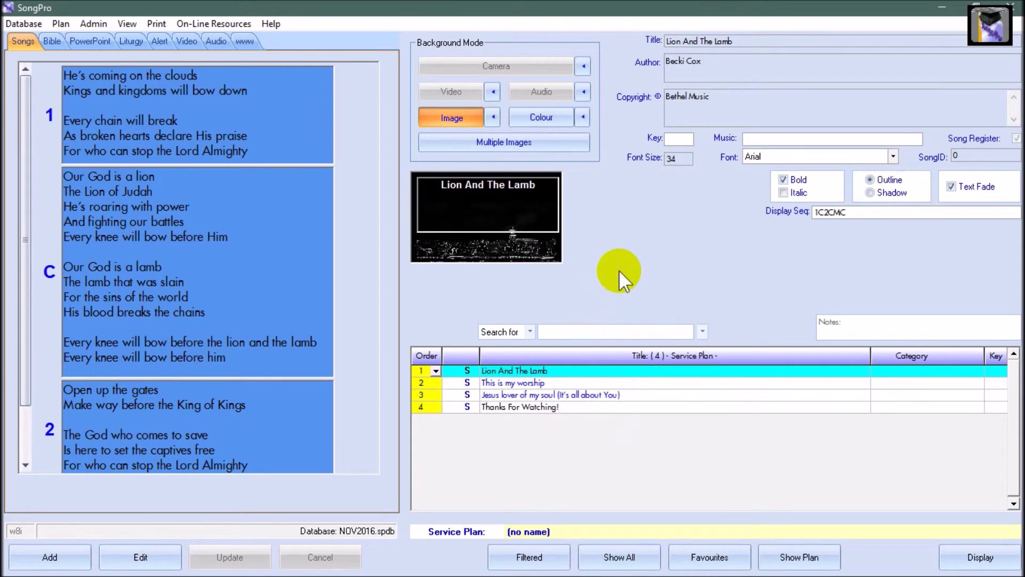
click(93, 24)
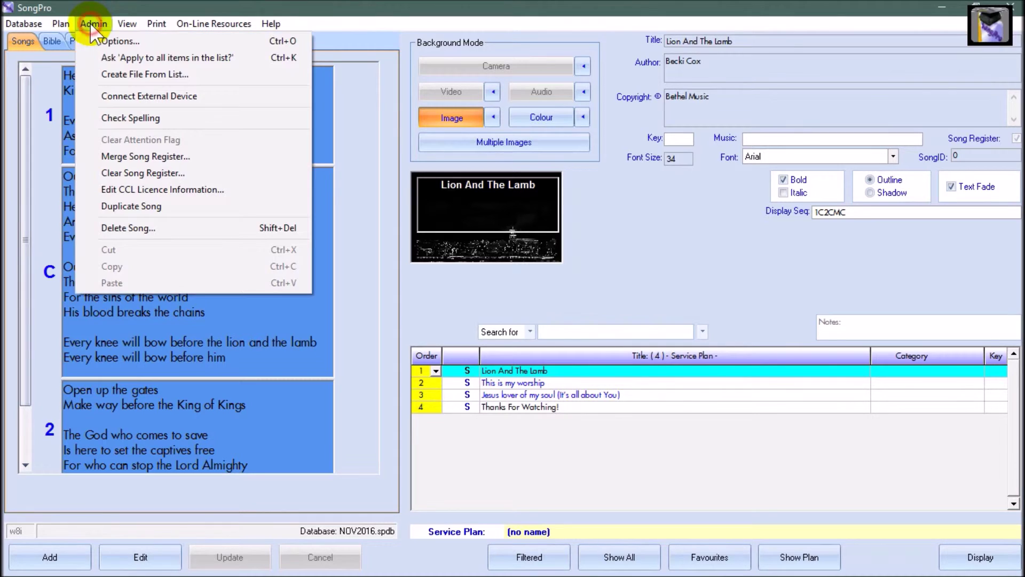
click(116, 59)
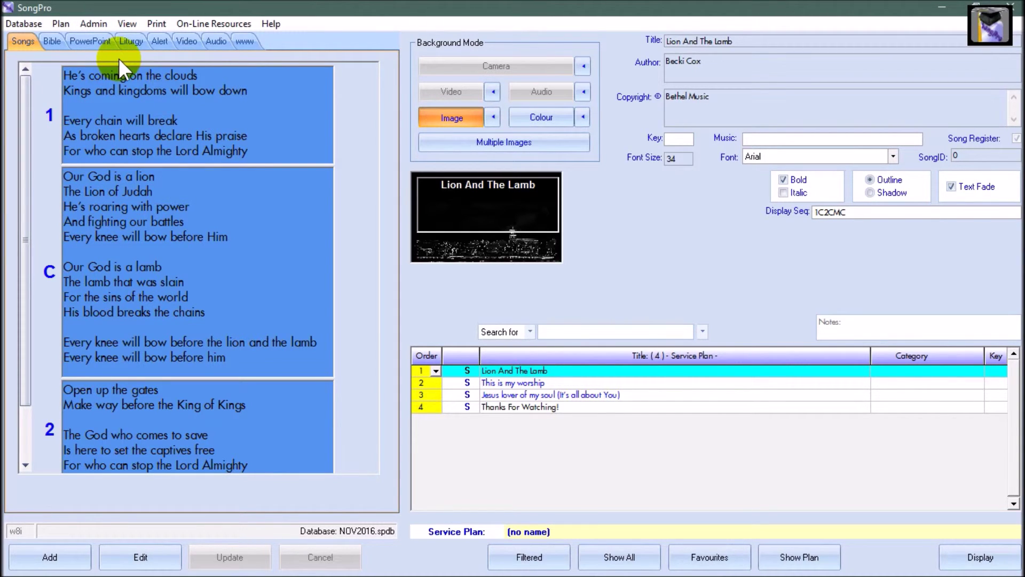
Step: Make PEBBLES.jpg from the Lakes folder the home page image and the default song image
click(494, 117)
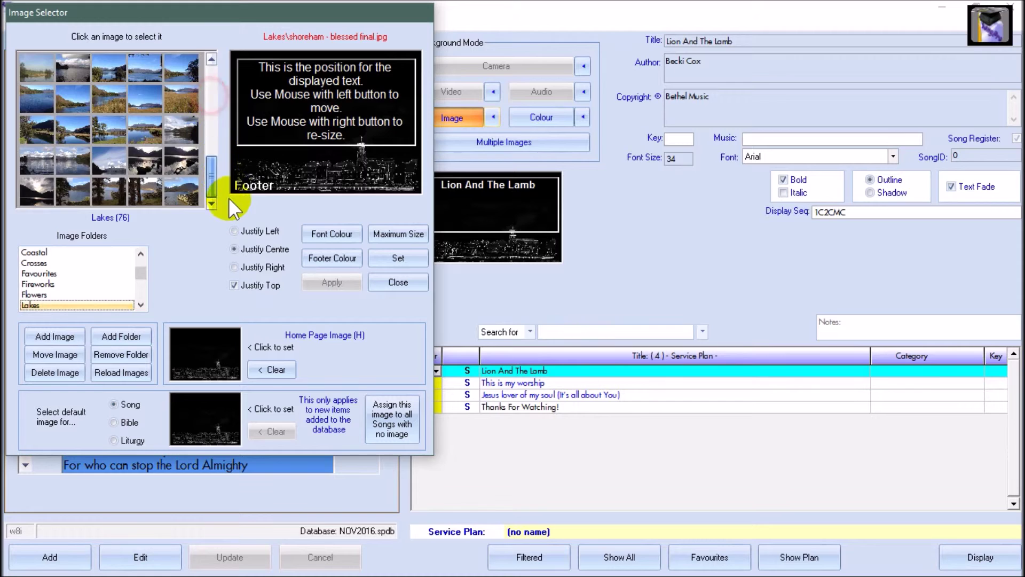
drag(212, 85, 157, 209)
click(184, 102)
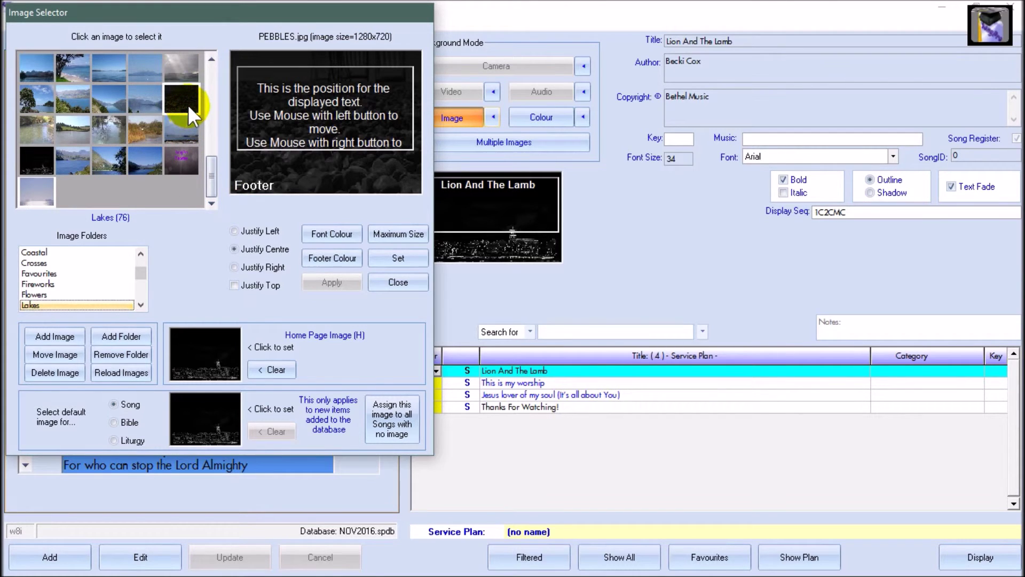
click(228, 345)
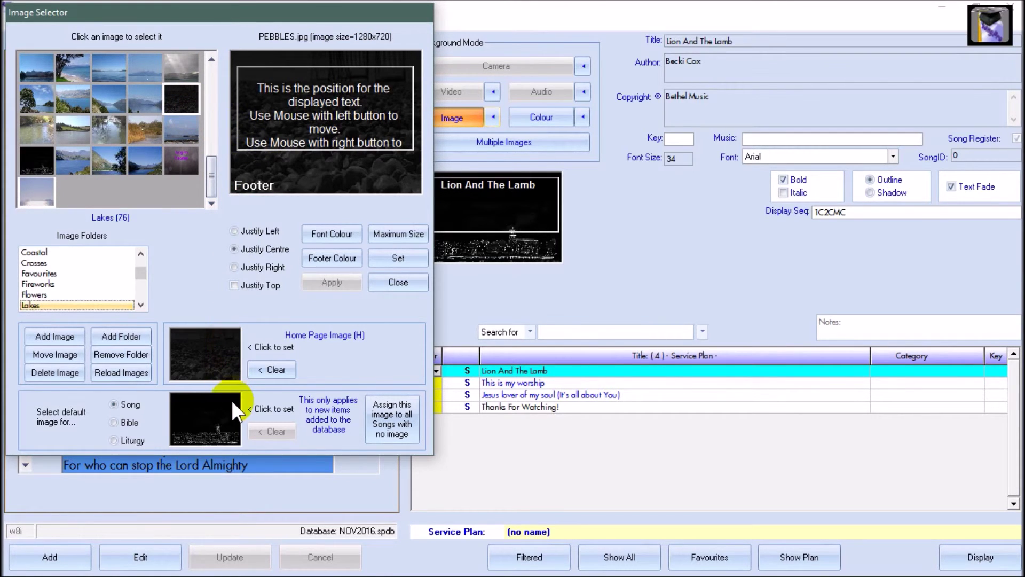
click(231, 400)
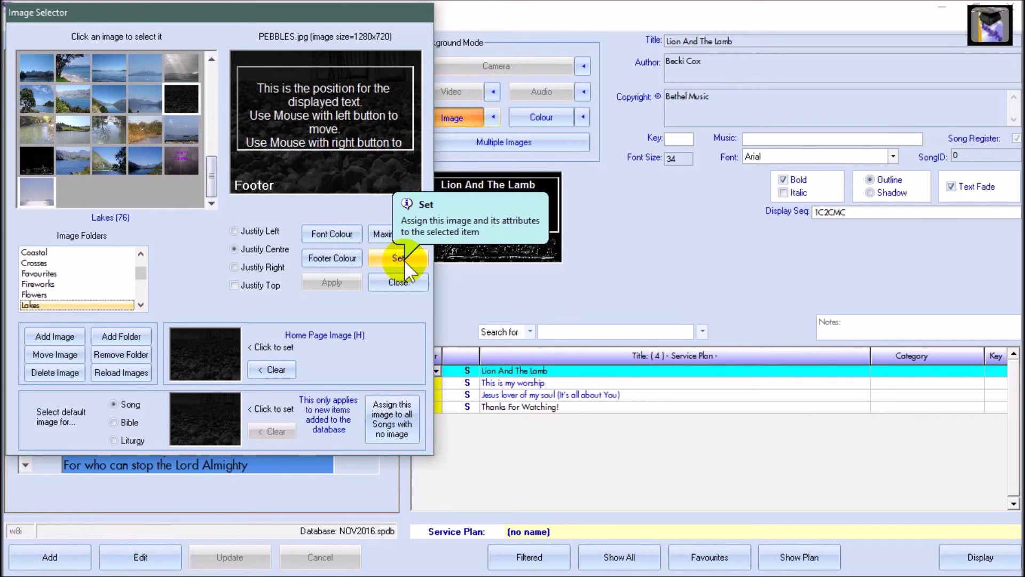
Step: Set PEBBLES.jpg as the background of Lion And The Lamb and assign it to all items in the list
click(405, 261)
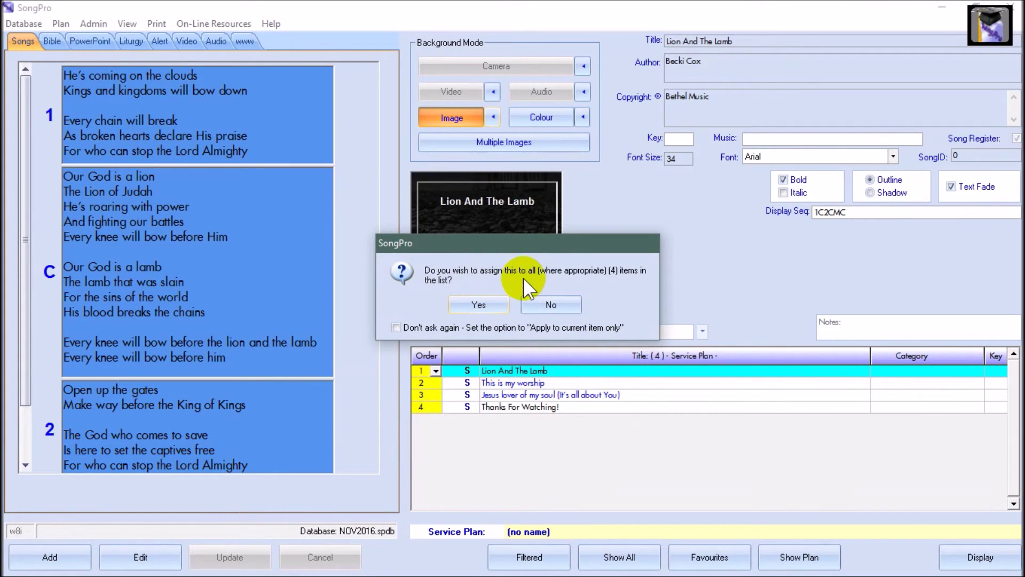
click(502, 309)
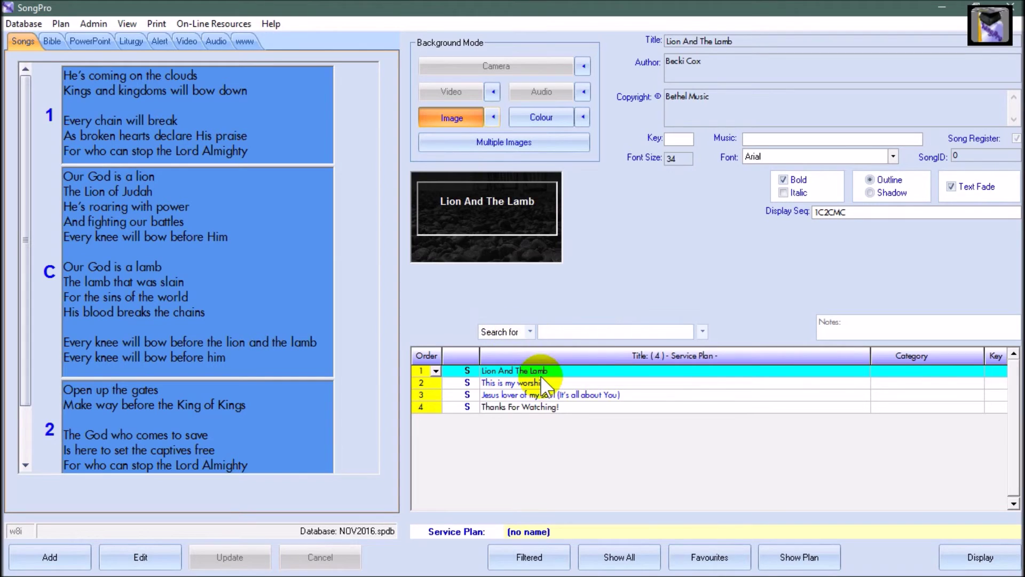
mouse_move(556, 372)
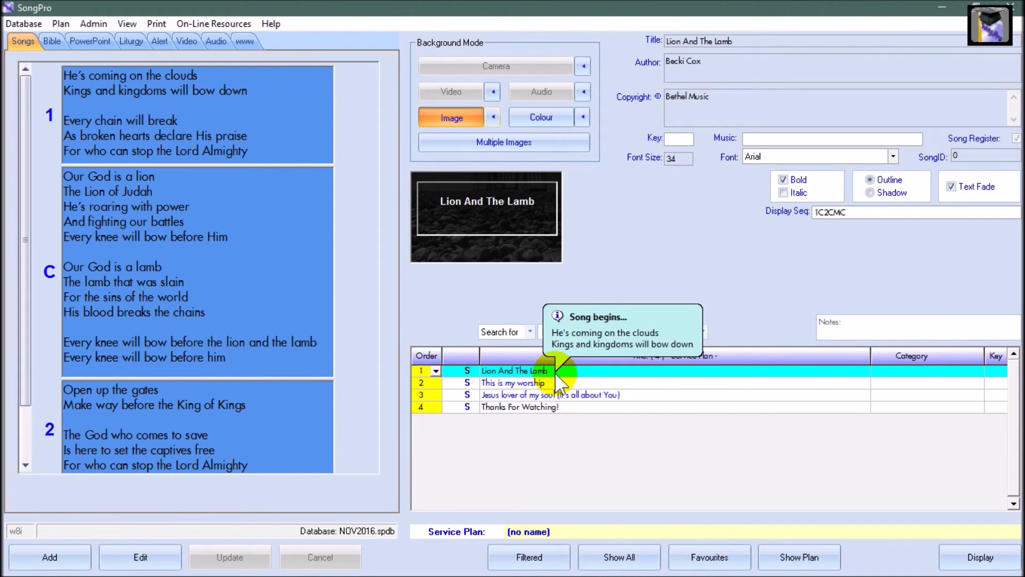